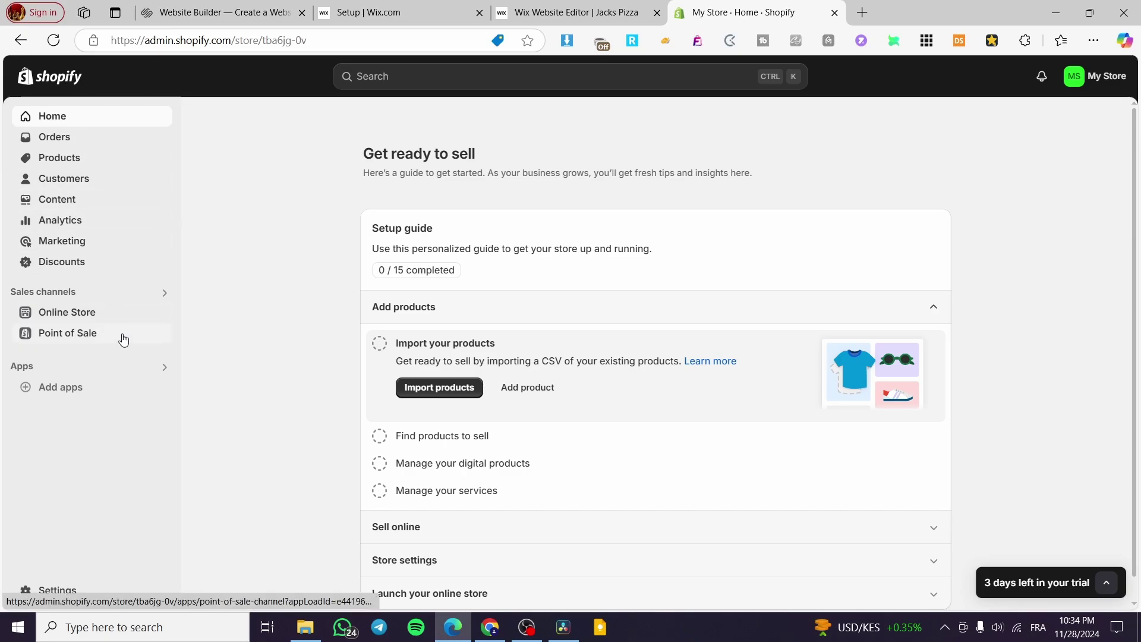
Go to the Online Store's Blog posts list and create a new blog post
click(122, 312)
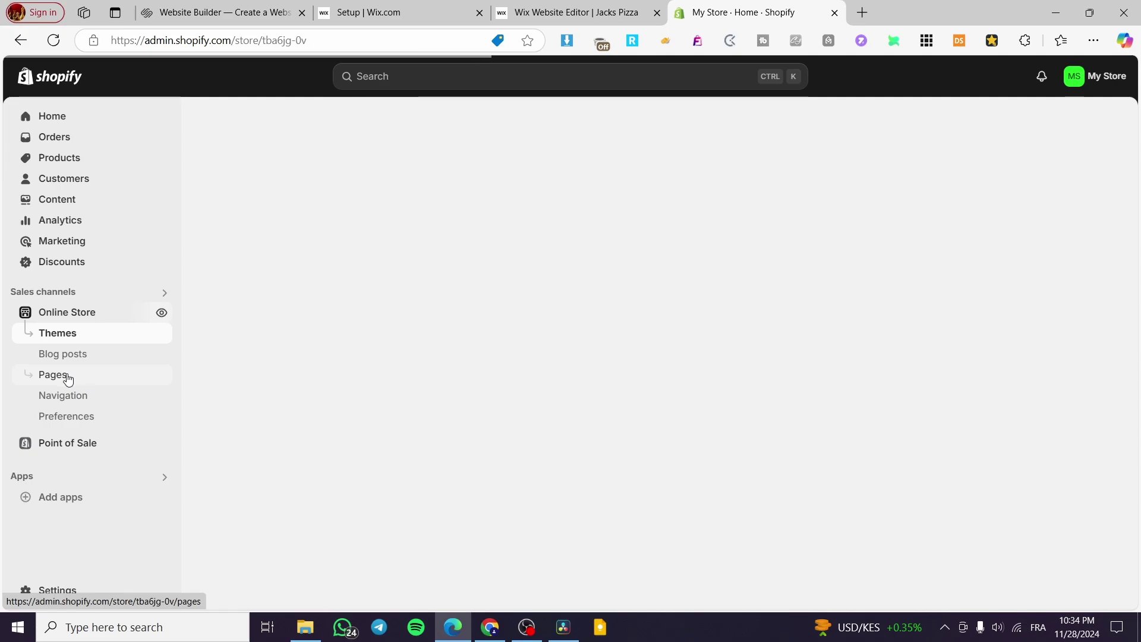
click(79, 375)
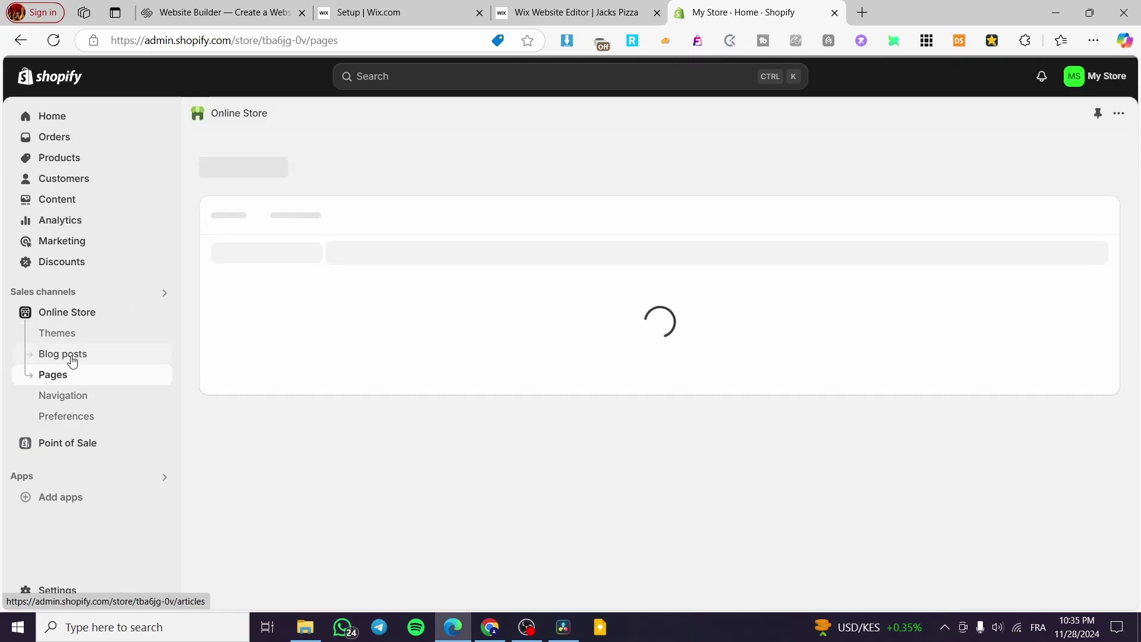
click(84, 359)
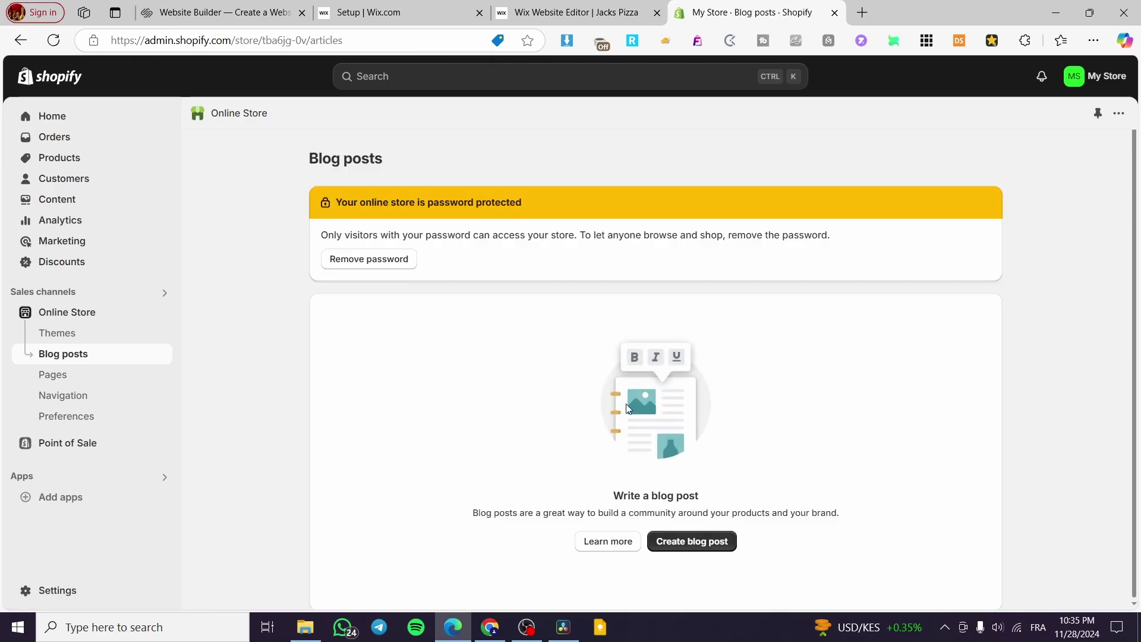
click(696, 545)
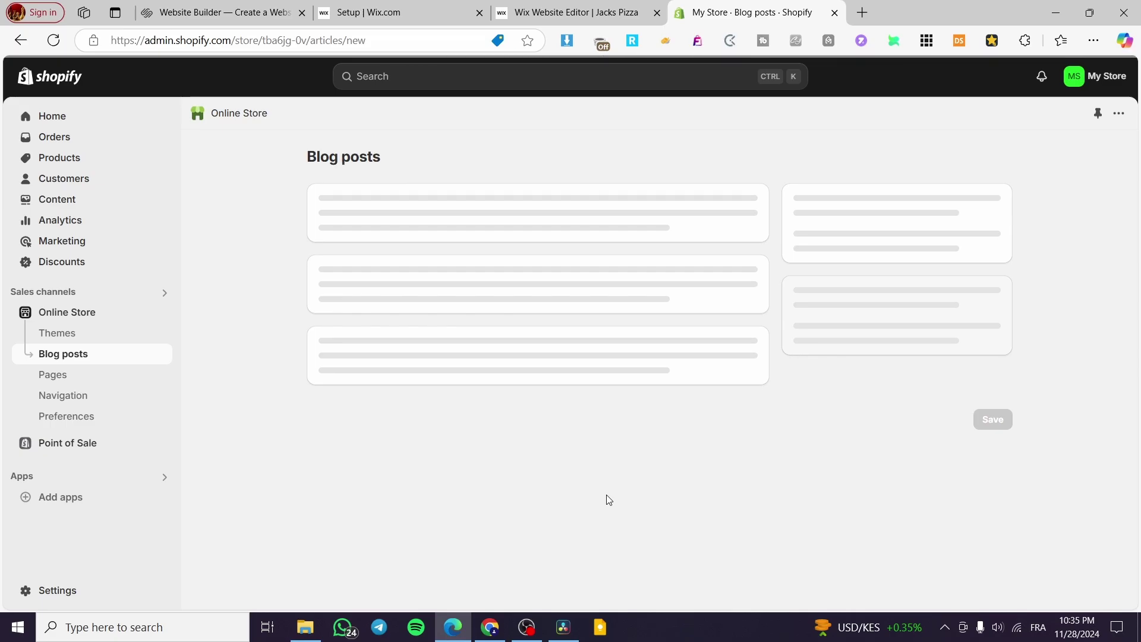
Title the new post 'Test Blog'
click(423, 240)
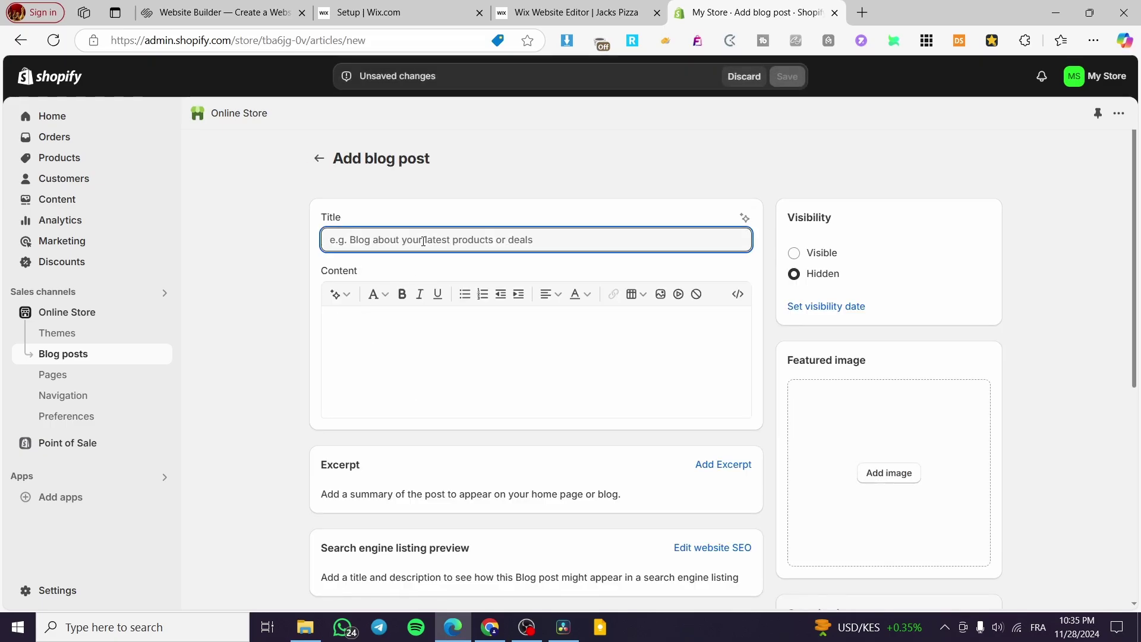
text(Test B)
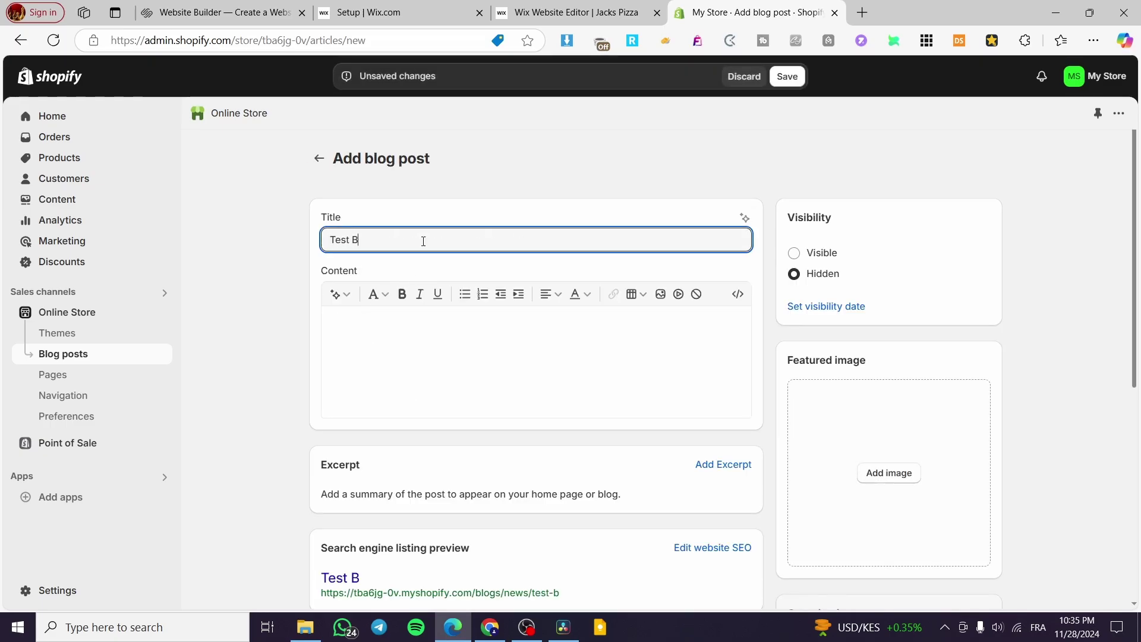
text(log)
key(ctrl+a)
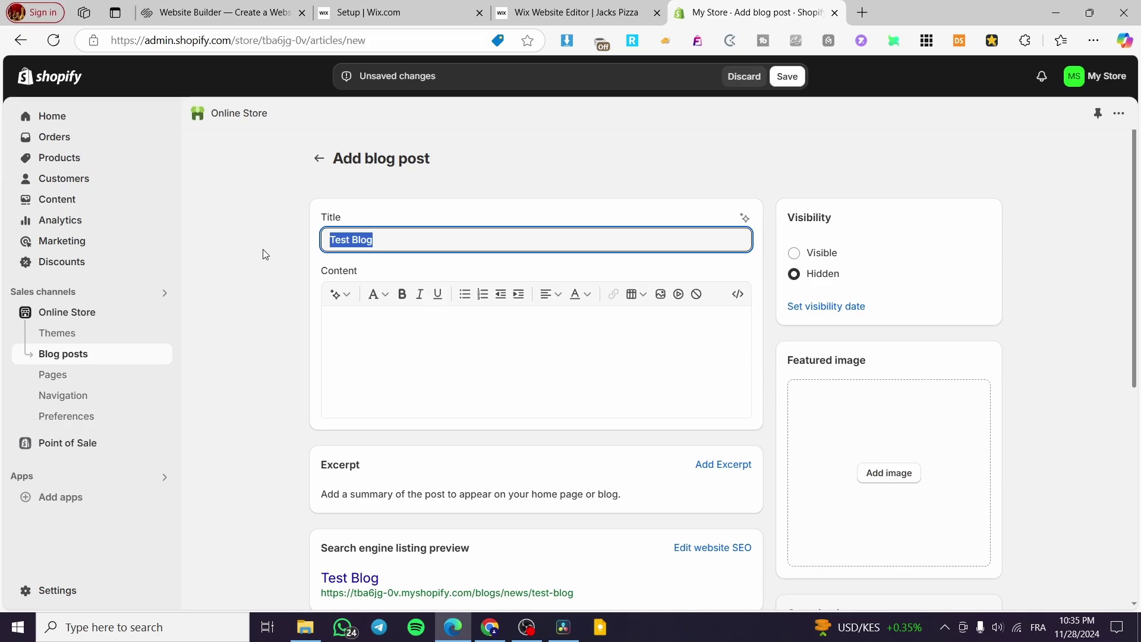
Generate an AI article about clothes for the winter of 2024 and insert it as the content
click(337, 295)
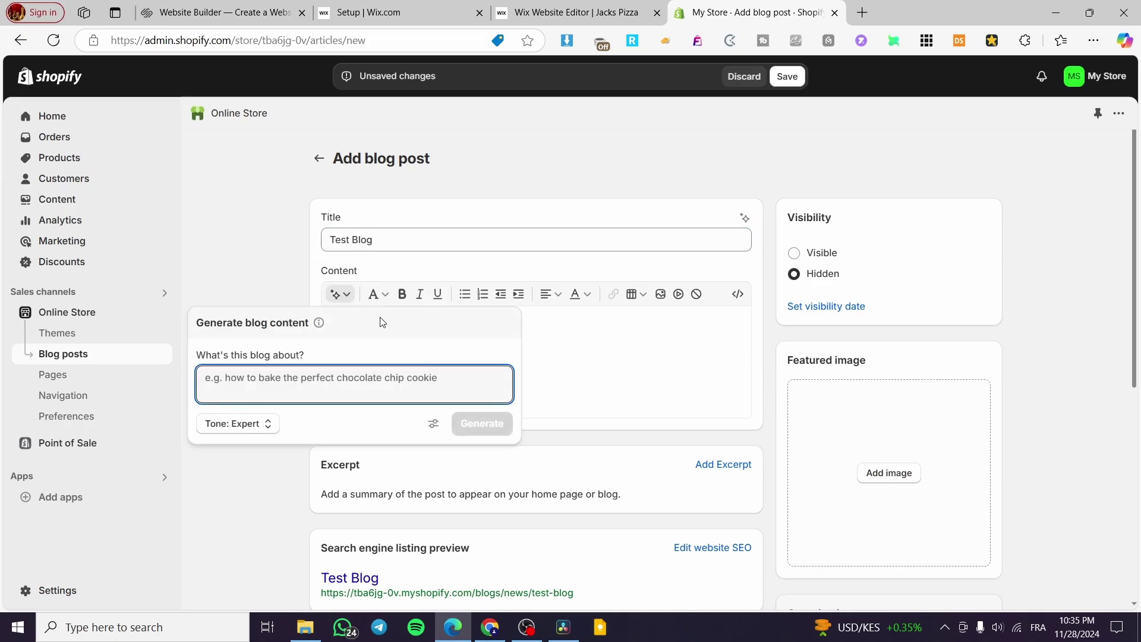
text(W)
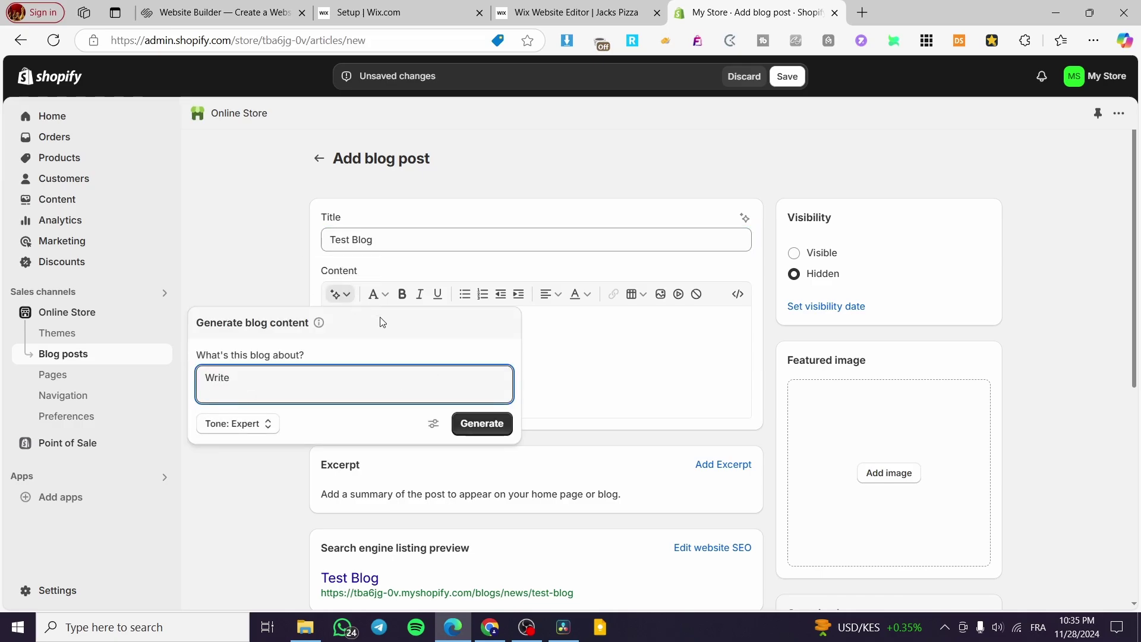
text(rite me an article about clothes)
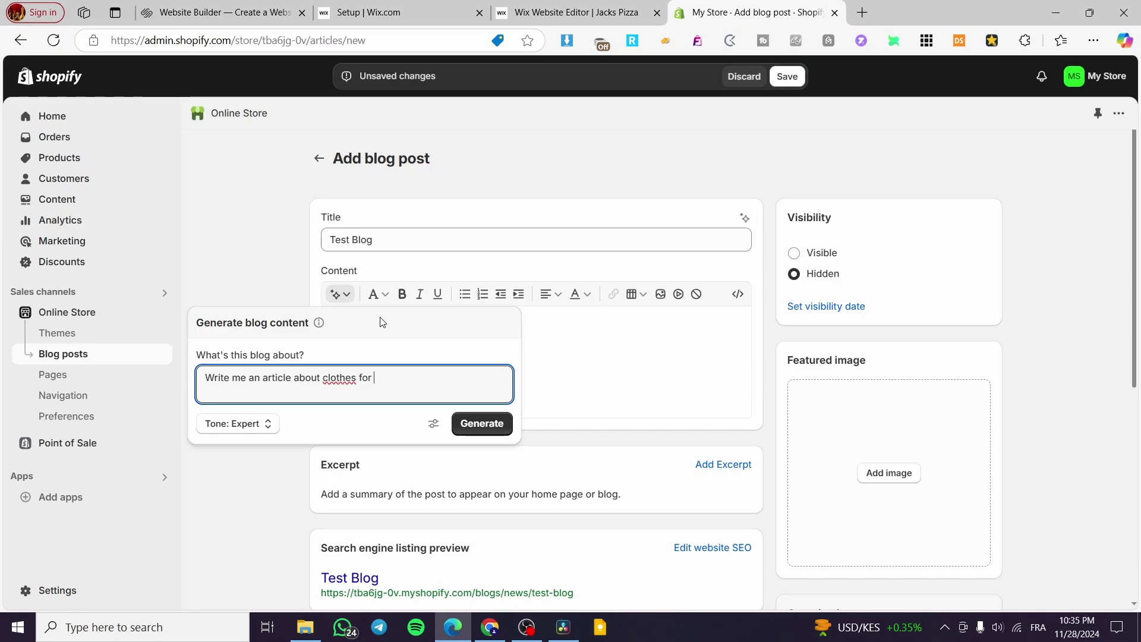
text(for the winter of 2024)
click(482, 423)
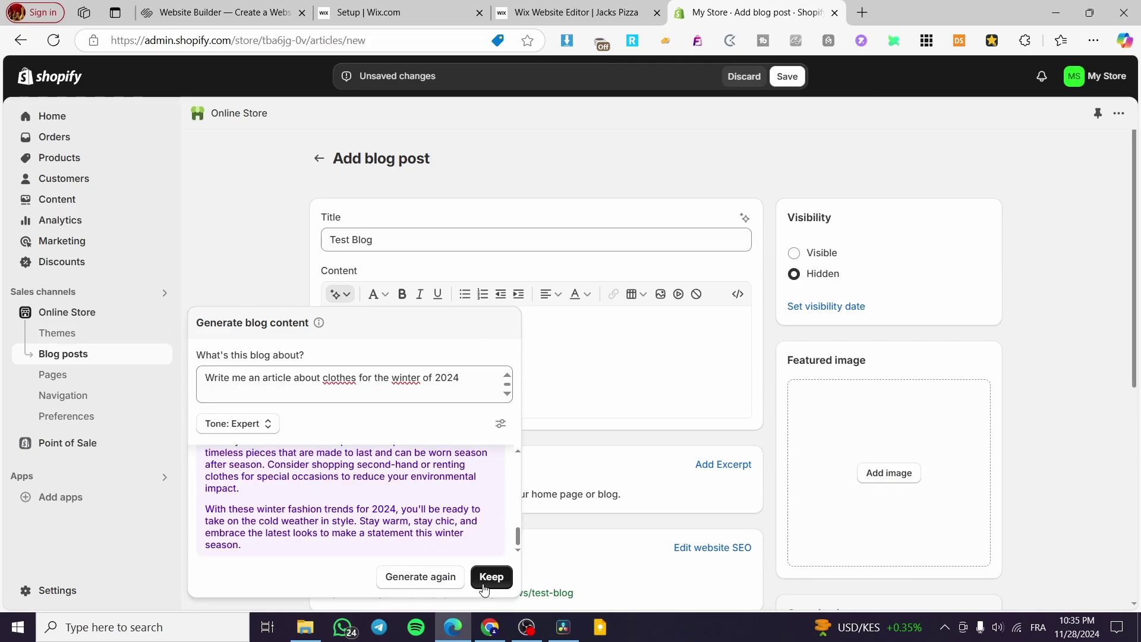
click(490, 577)
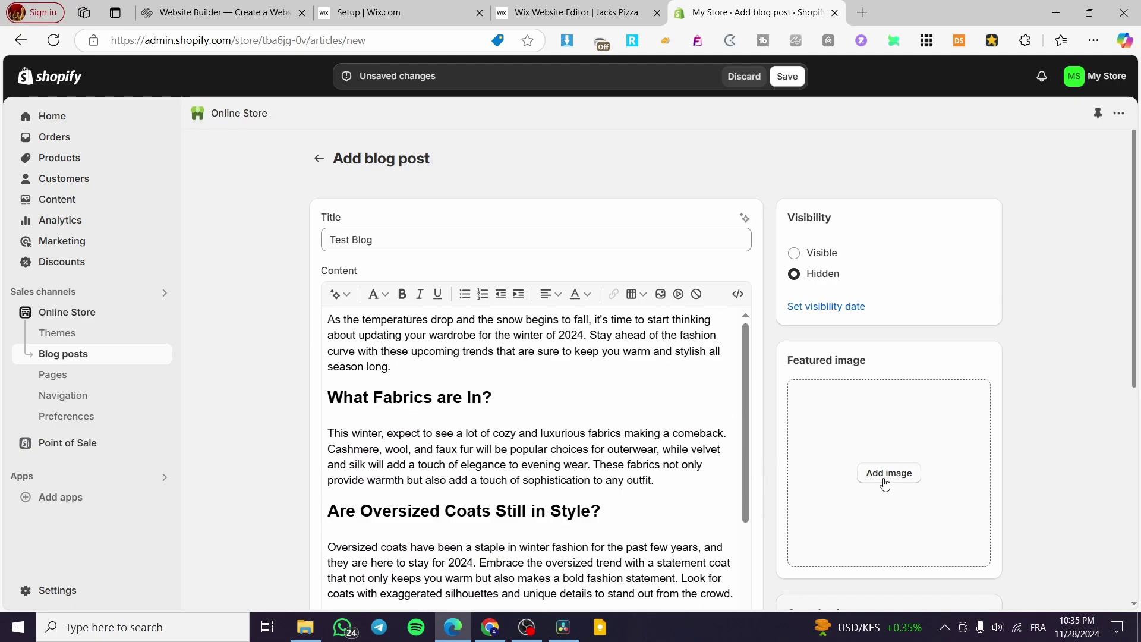
Set the post's visibility to Visible and save it
click(817, 256)
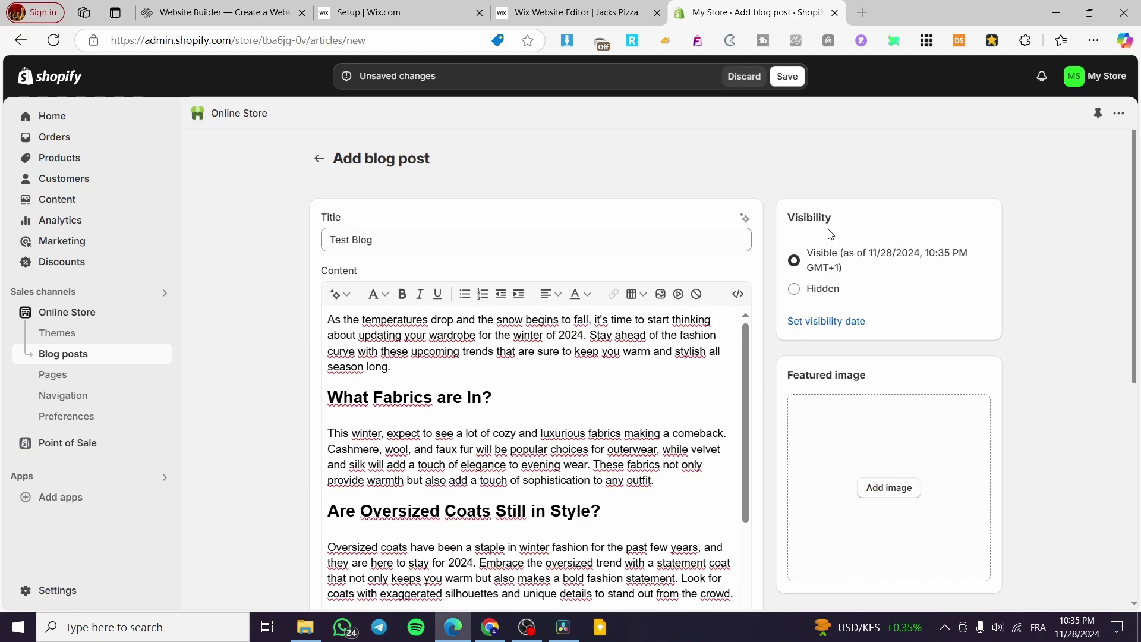
click(786, 77)
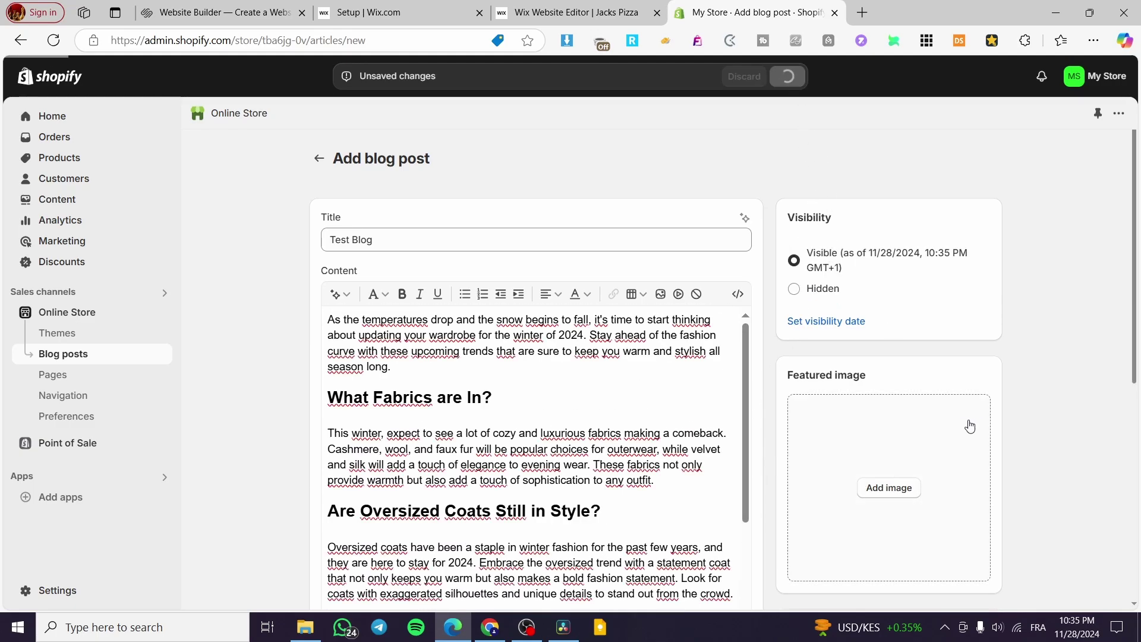
scroll(553, 350, down, 9)
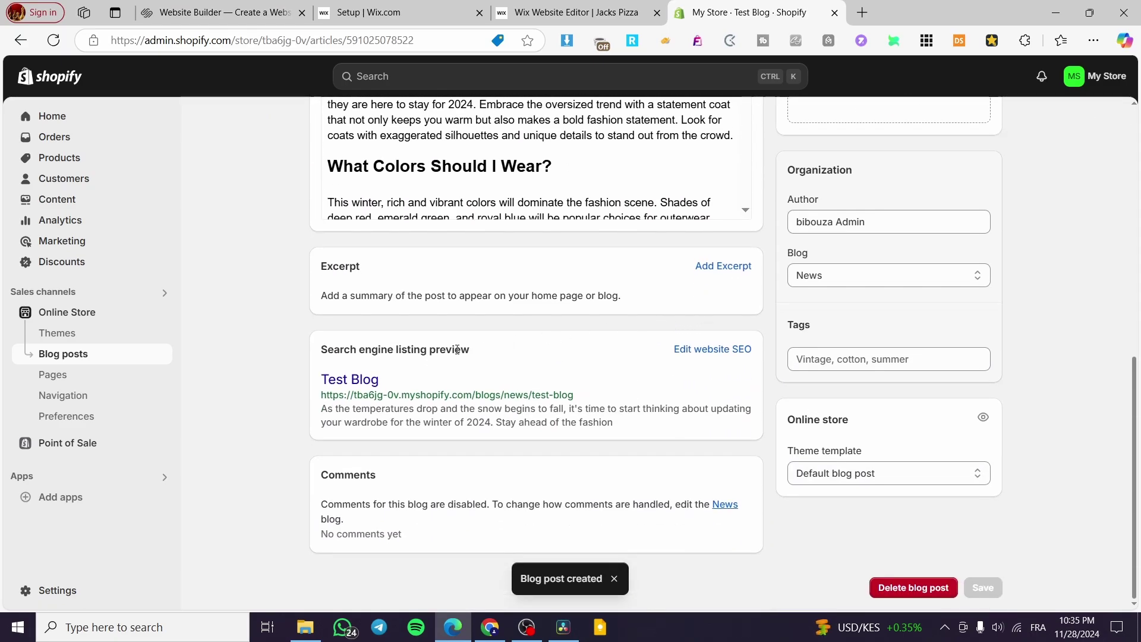
scroll(454, 352, up, 8)
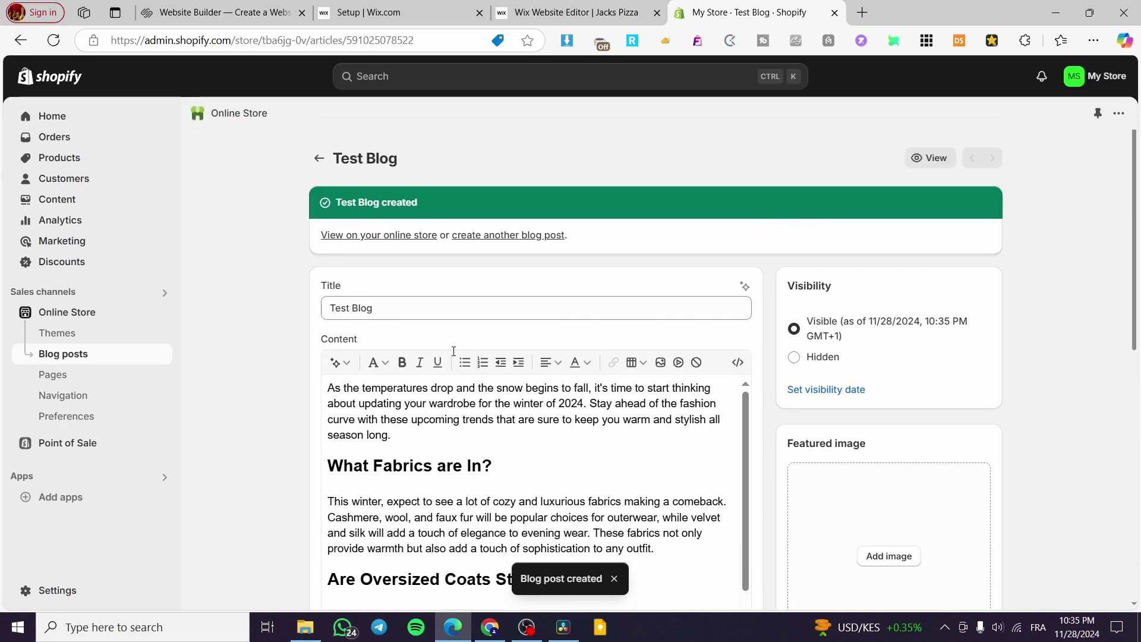
scroll(454, 351, down, 6)
scroll(454, 351, up, 5)
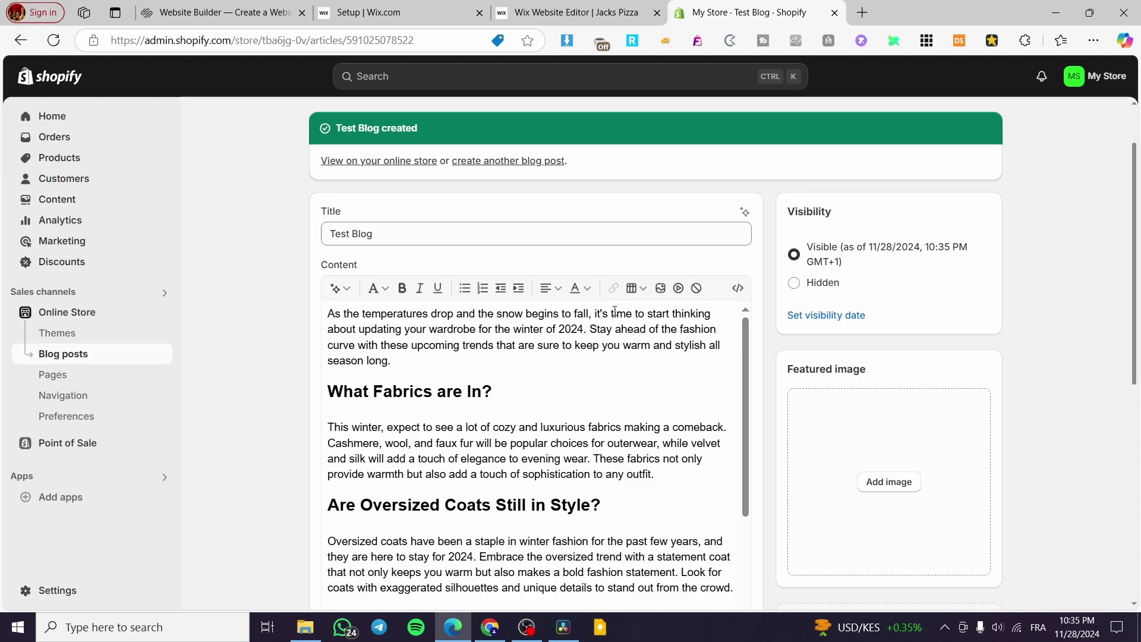
Confirm the saved post is assigned to the News blog
drag(609, 313, 632, 314)
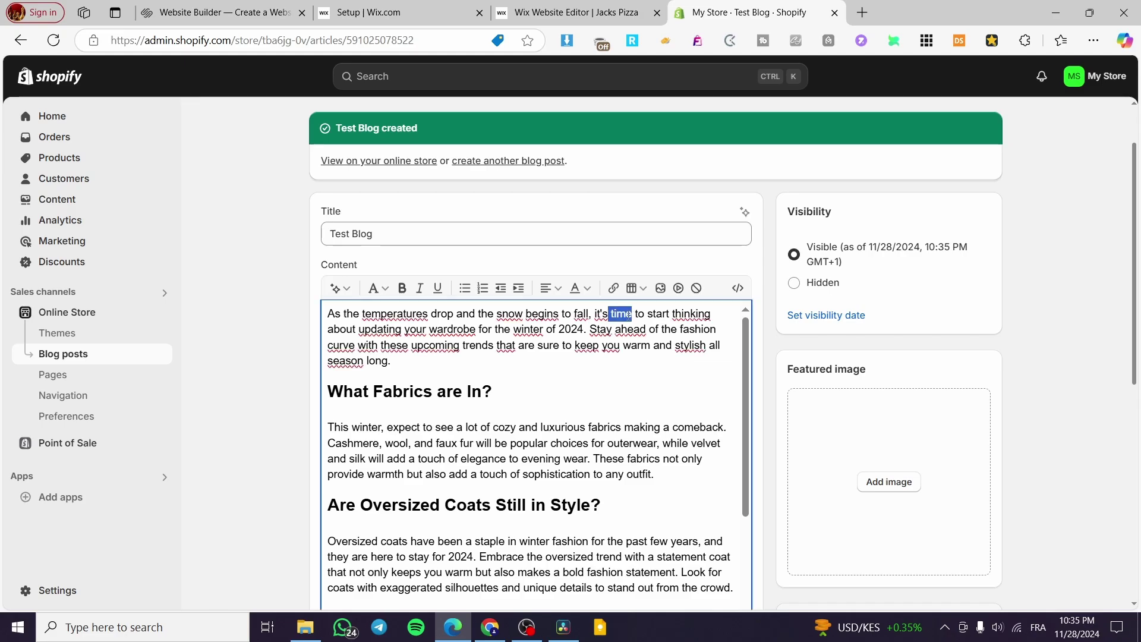
click(632, 315)
key(shift+Left)
key(shift+Left)
key(shift+Left)
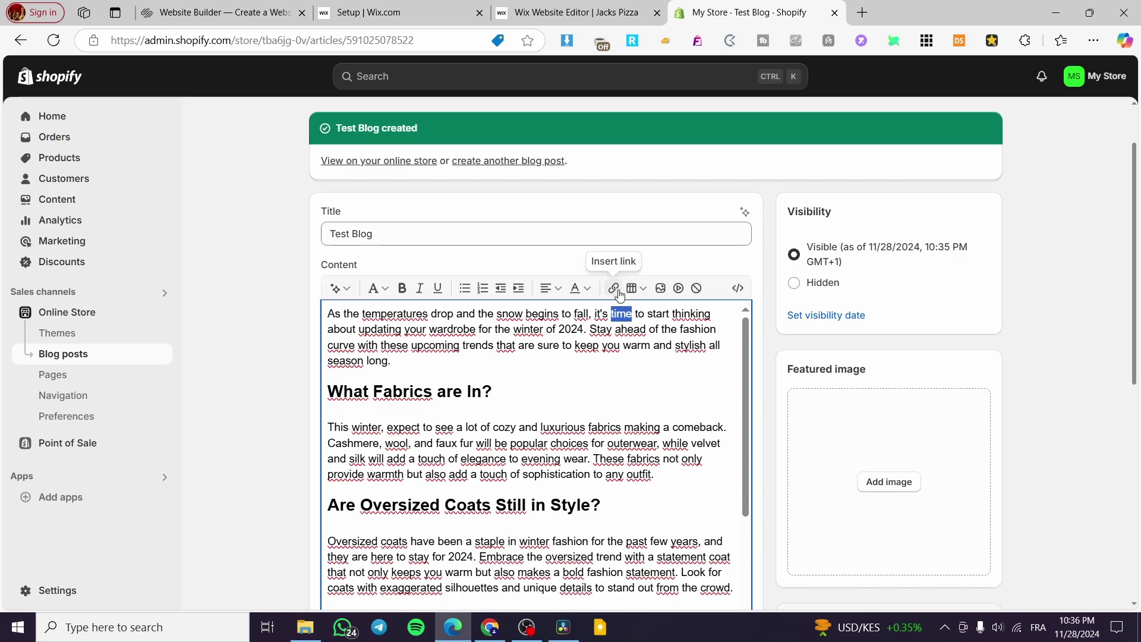
click(257, 305)
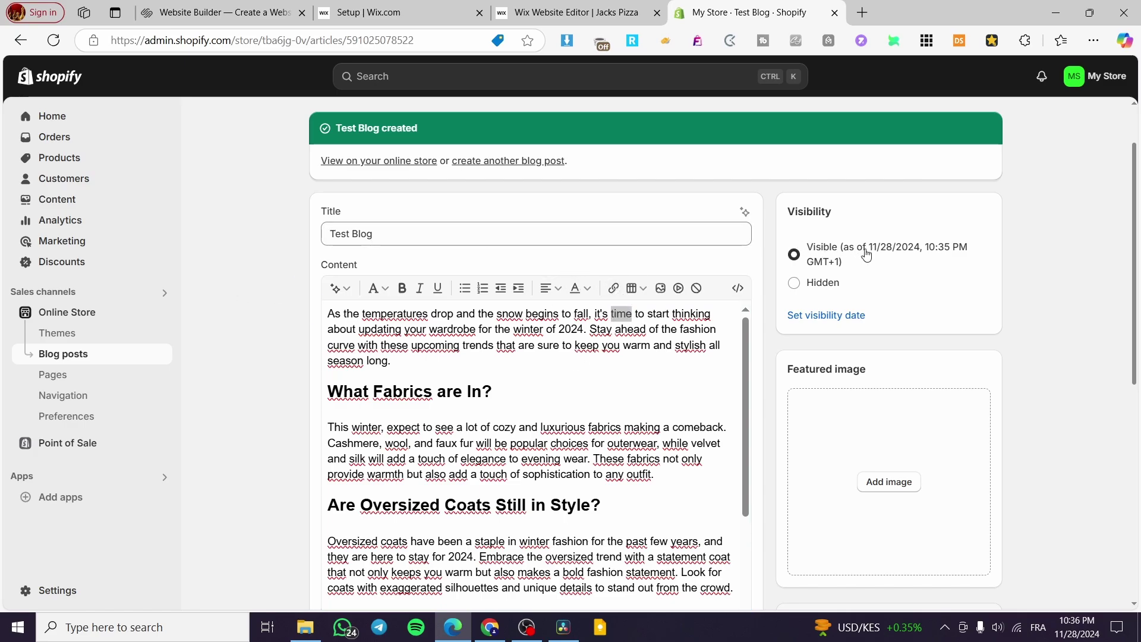
scroll(810, 313, down, 8)
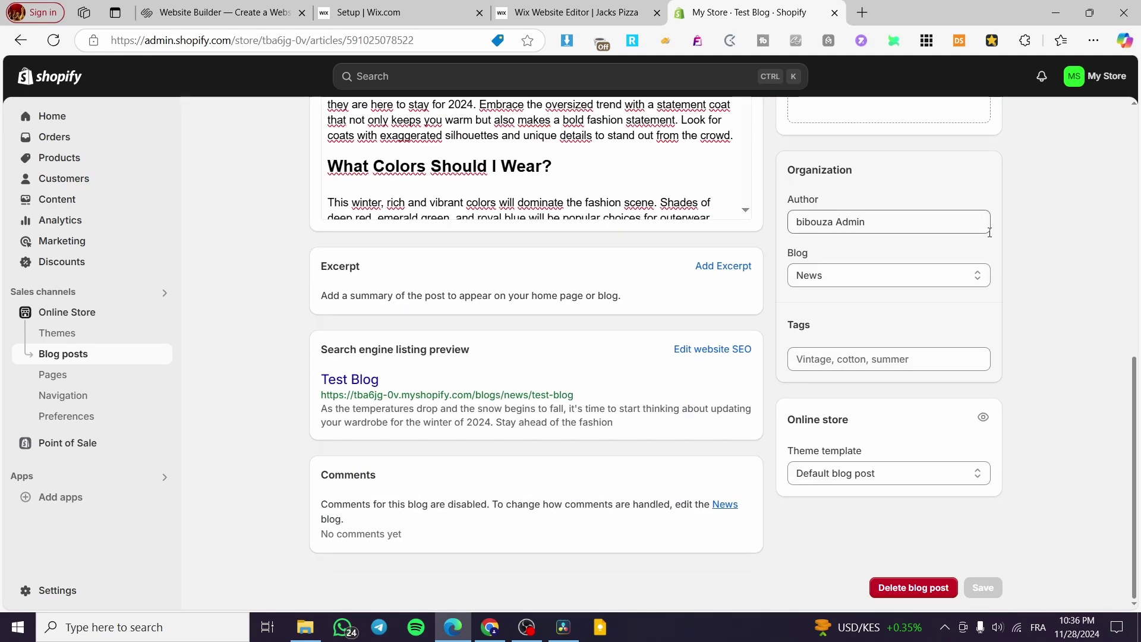
click(955, 282)
click(956, 281)
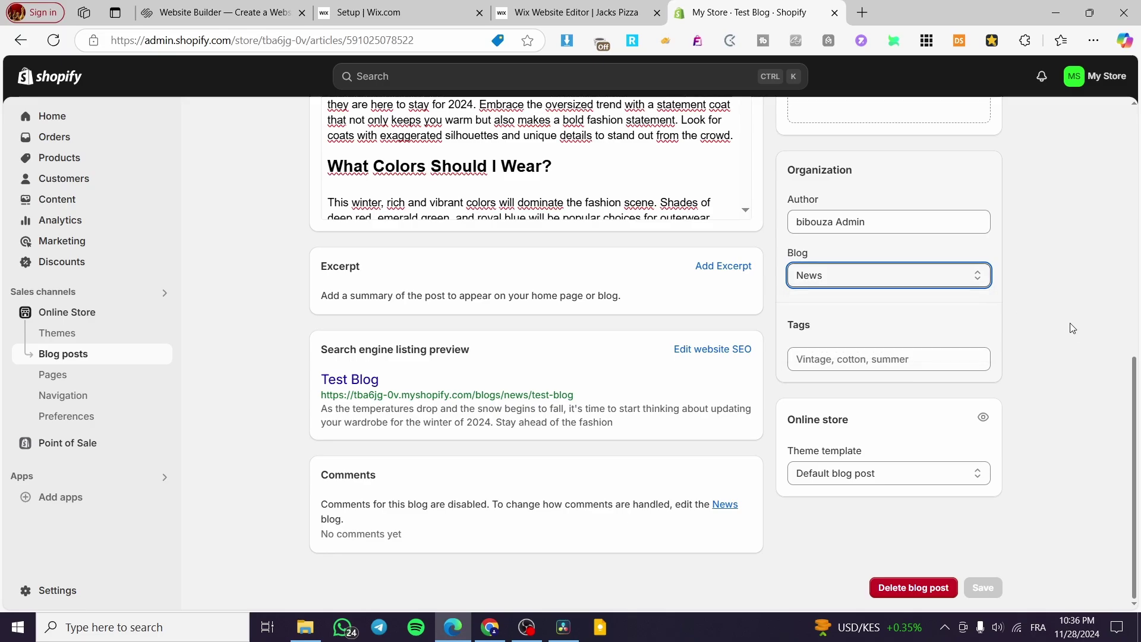
scroll(247, 426, up, 8)
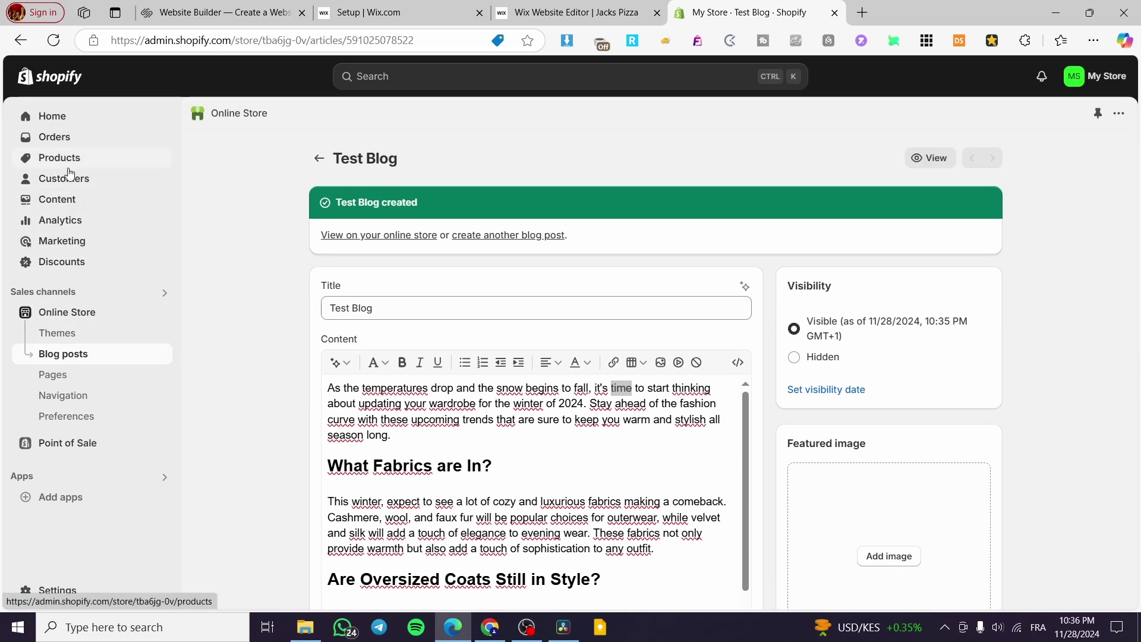
Upload Access_your_website_here_1.pdf from Downloads to Content > Files
click(42, 205)
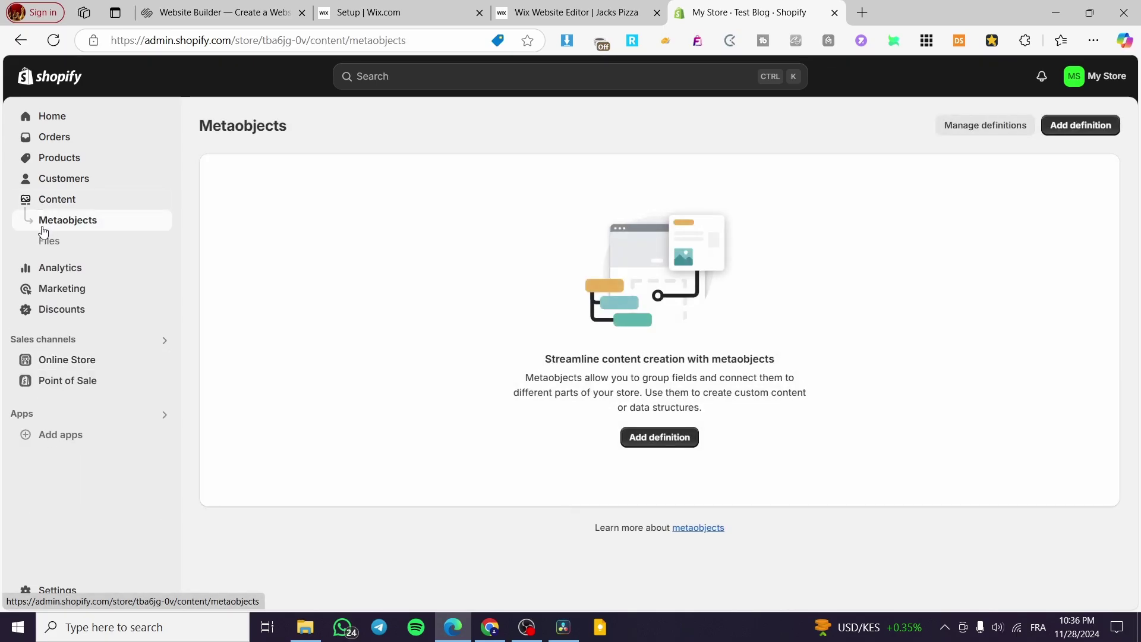
click(43, 242)
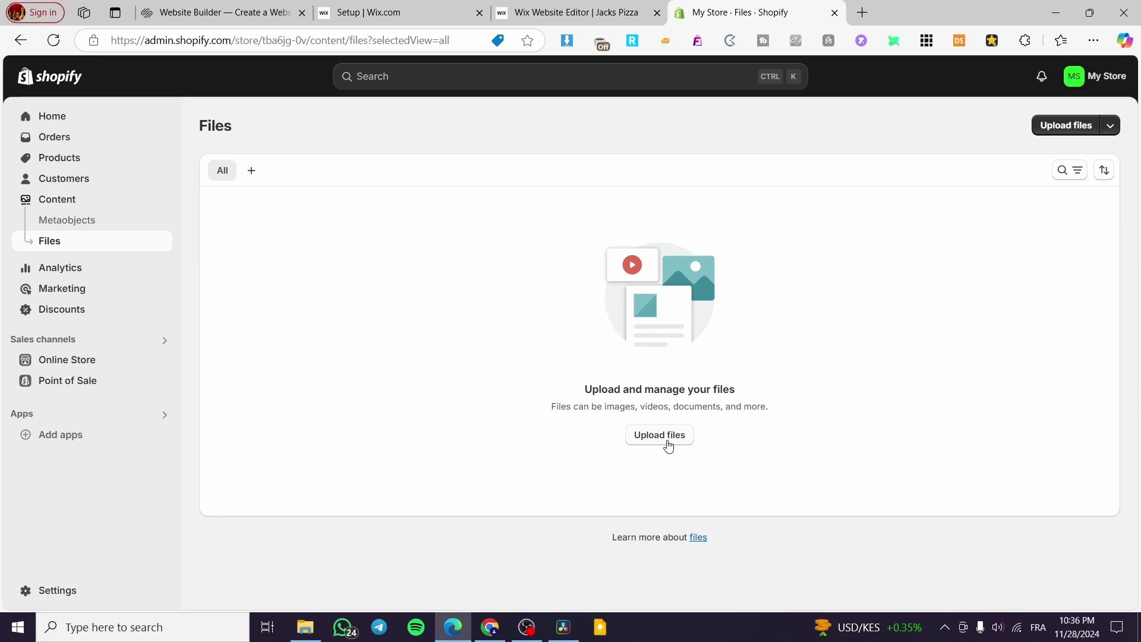
click(666, 437)
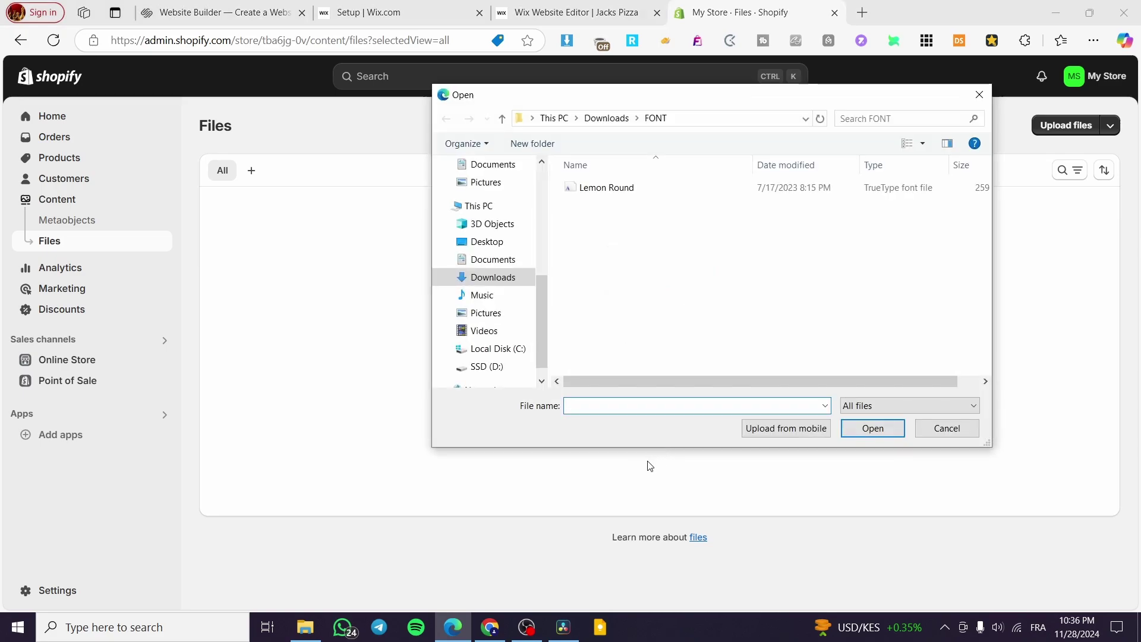
click(491, 277)
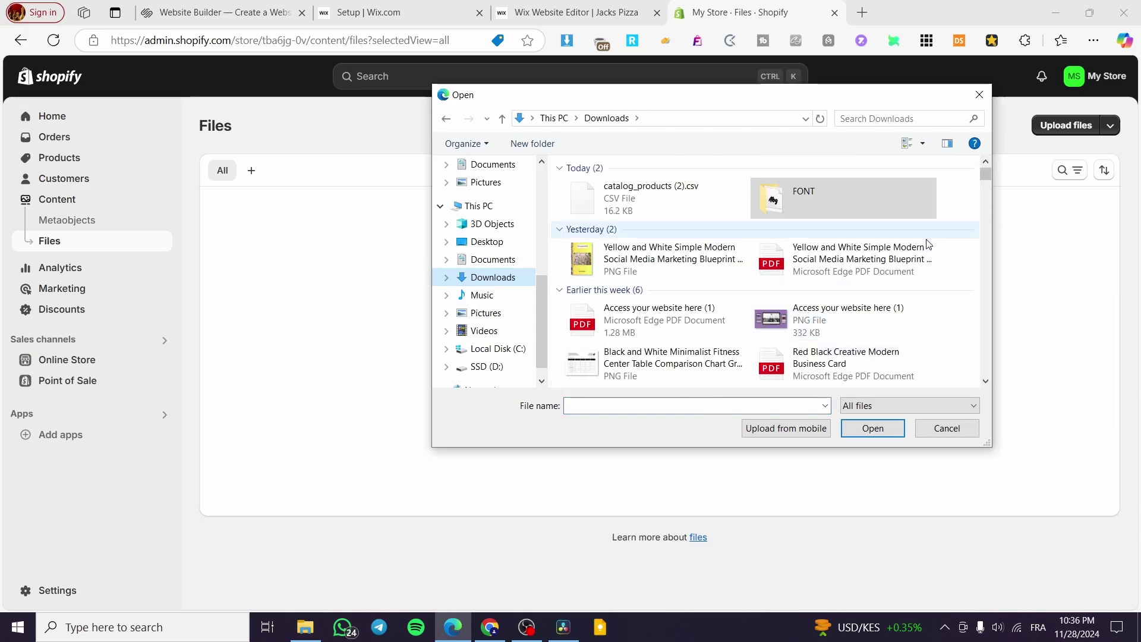
double_click(645, 334)
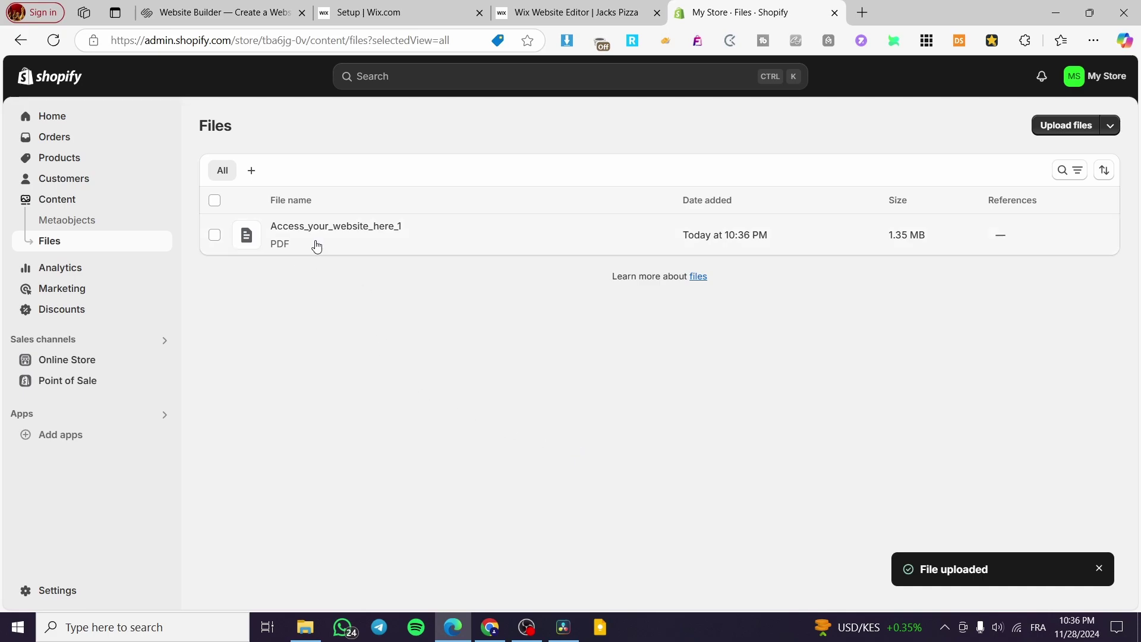
Copy the uploaded PDF's file link
mouse_move(354, 252)
mouse_move(394, 237)
click(441, 232)
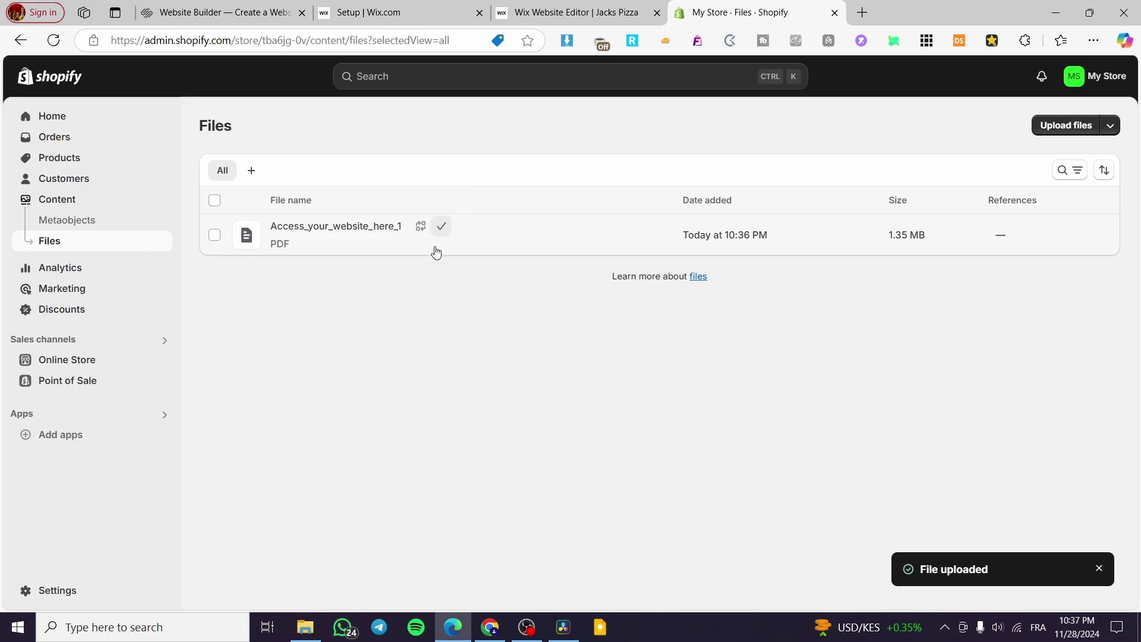
Reopen the Test Blog post from Blog posts and scroll through its content editor
click(75, 359)
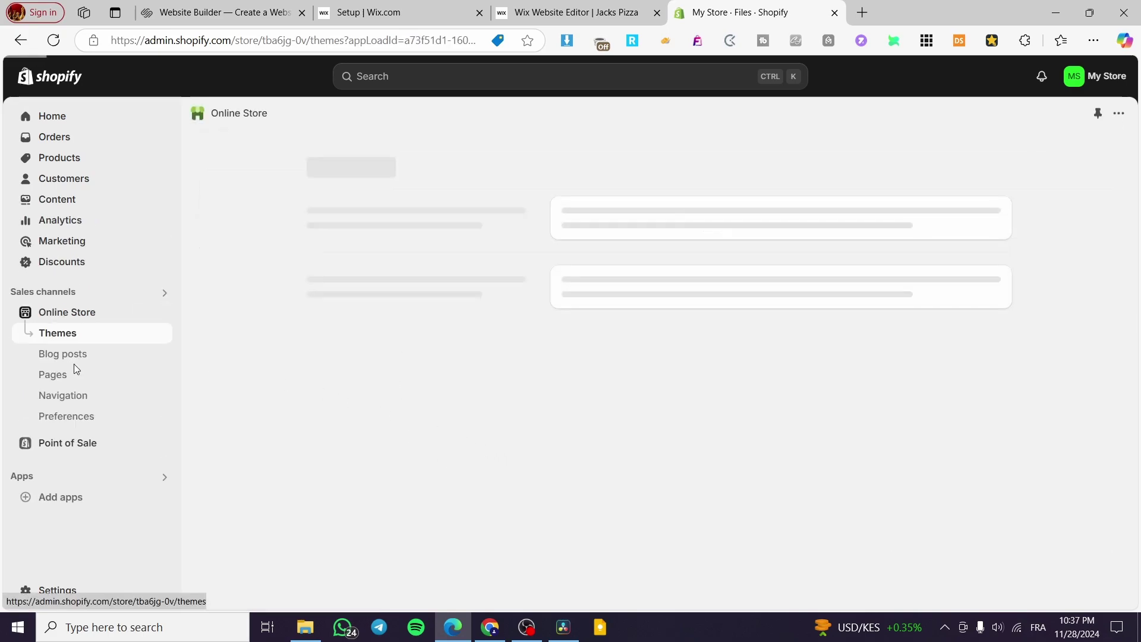
click(76, 355)
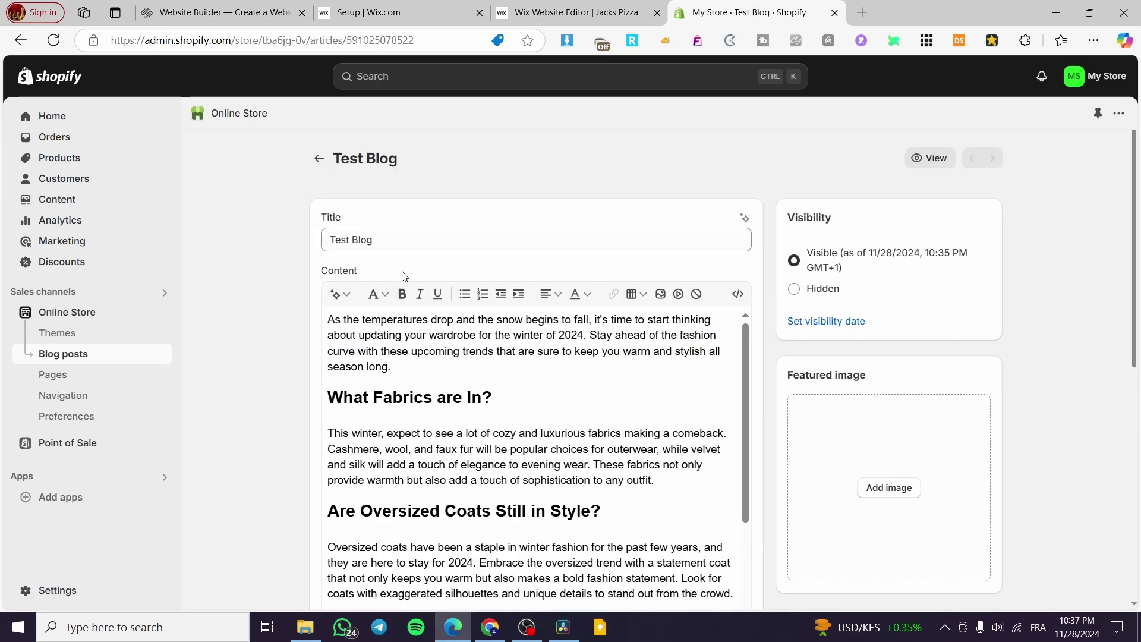
scroll(570, 409, down, 2)
scroll(585, 450, up, 2)
click(662, 488)
scroll(665, 482, down, 5)
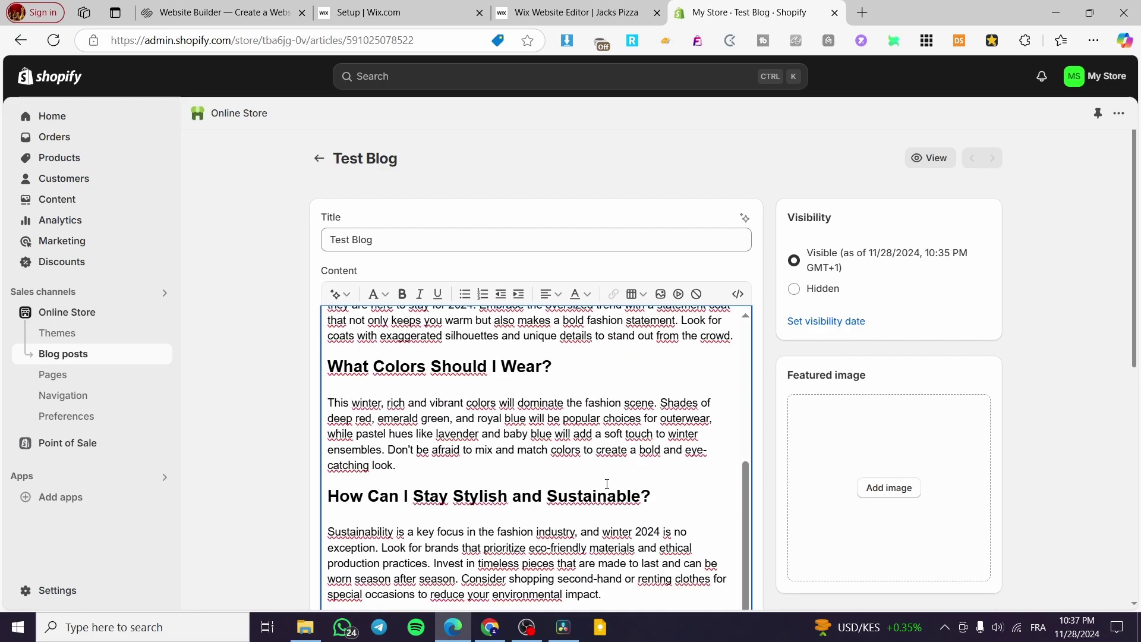
Add a bold 'GET YOUR FREE EBOOK HERE' line below the colors paragraph
click(511, 462)
key(Return)
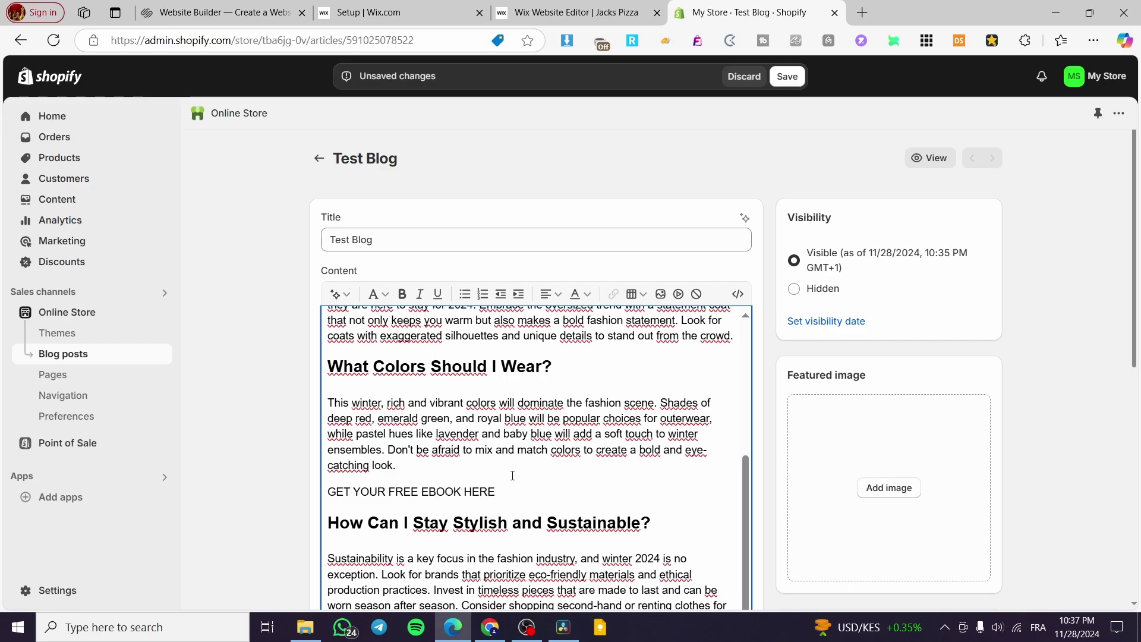
drag(495, 492, 328, 492)
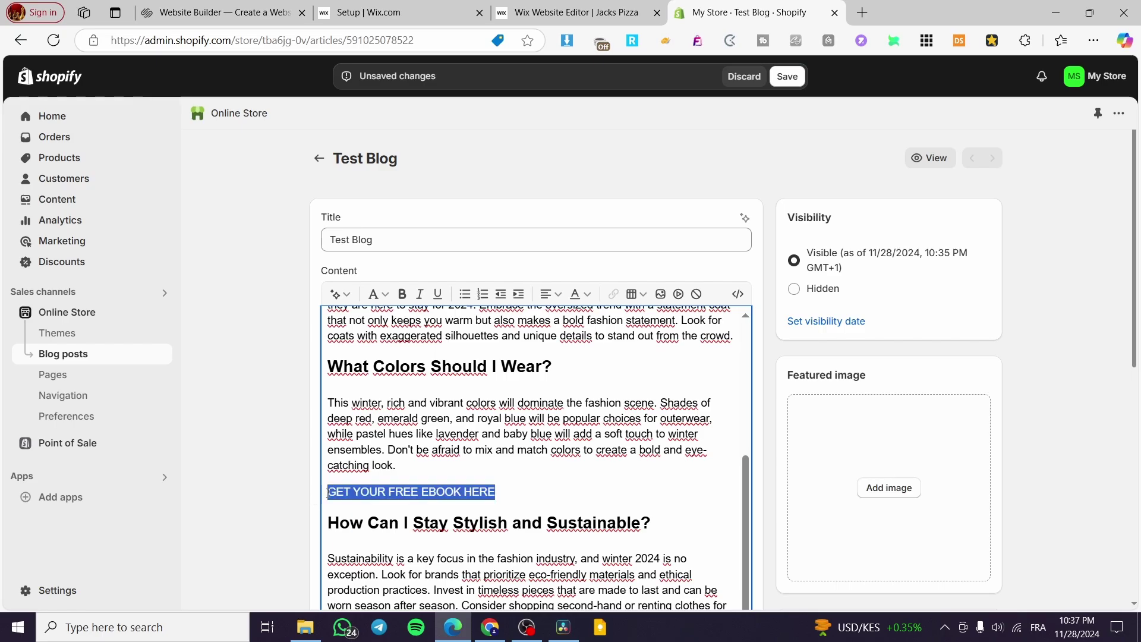
click(401, 294)
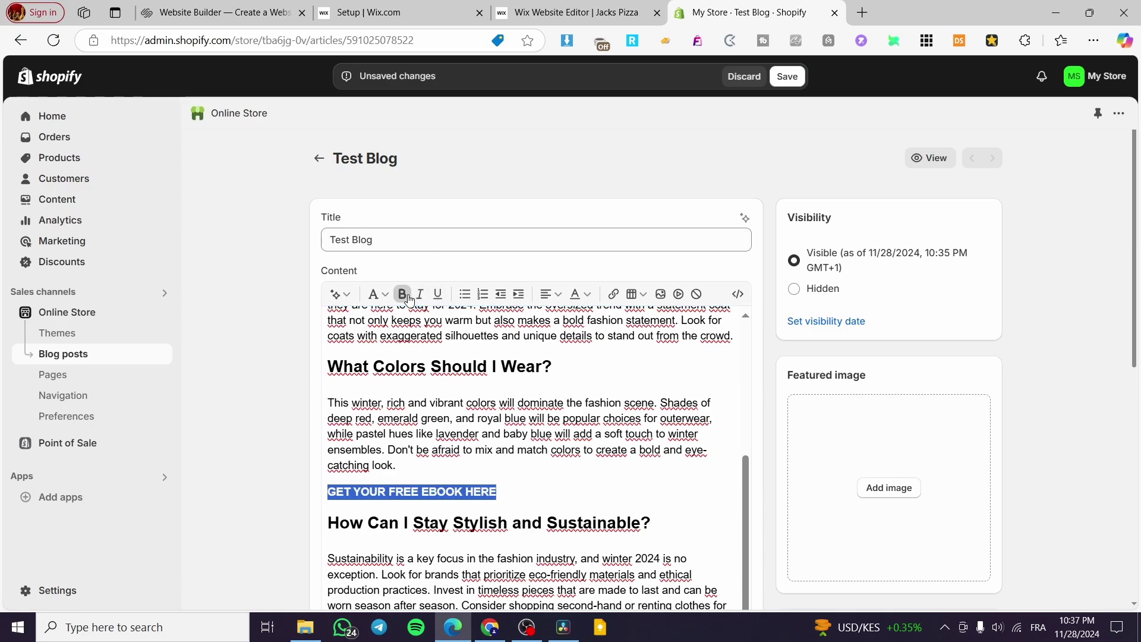
Link the line to the pasted PDF URL, opening in a new window, titled 'Free Ecommerce Ebo', and save
click(614, 293)
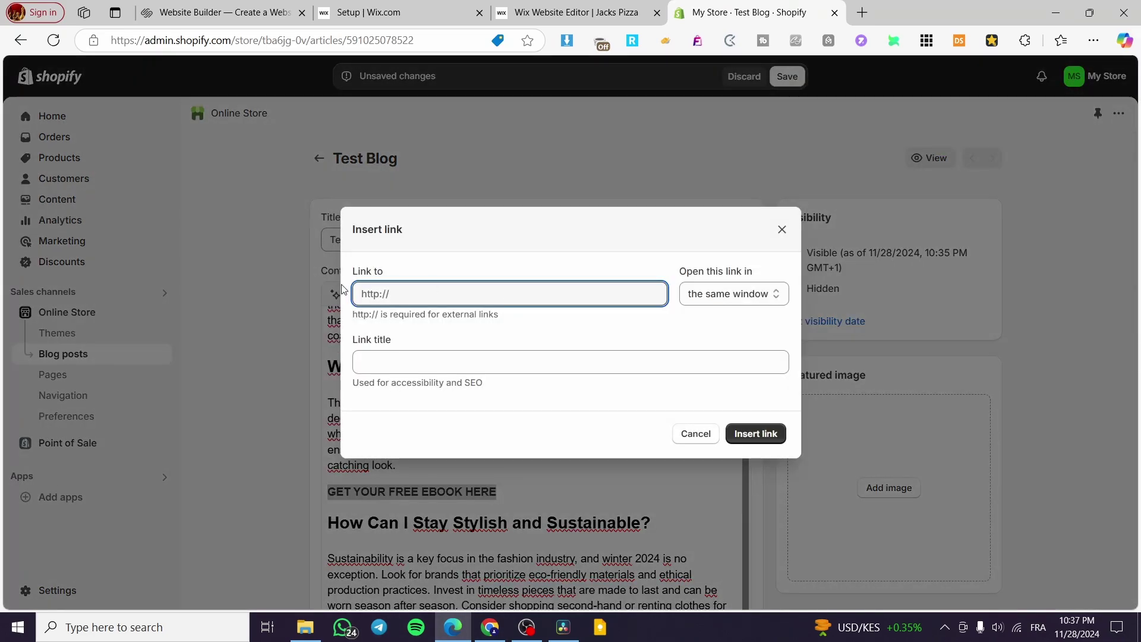
key(ctrl+v)
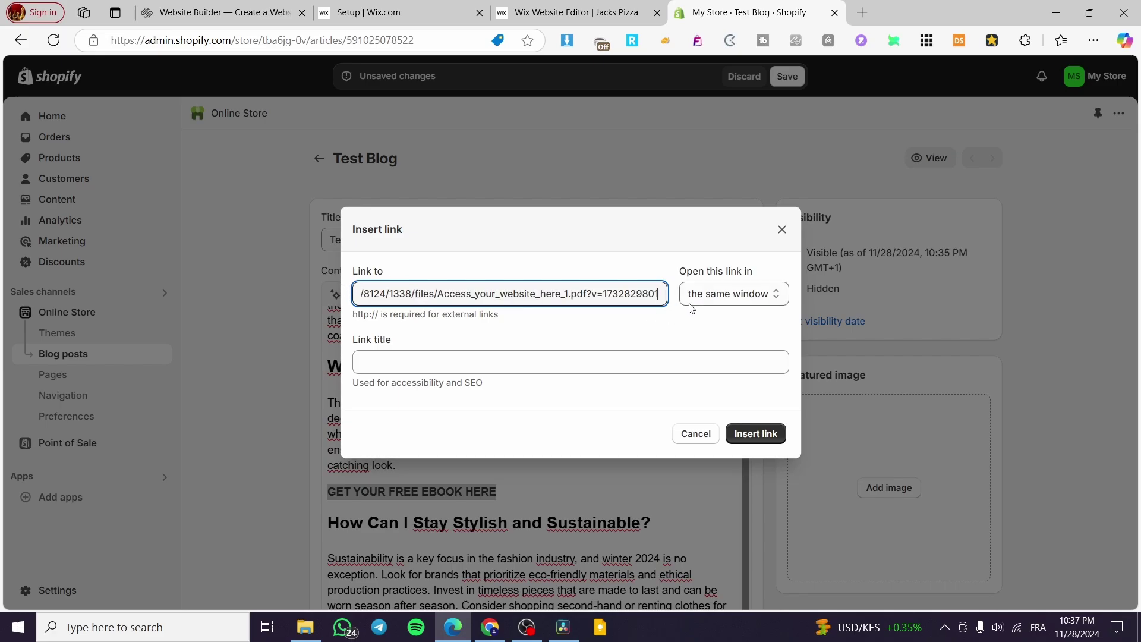
click(751, 297)
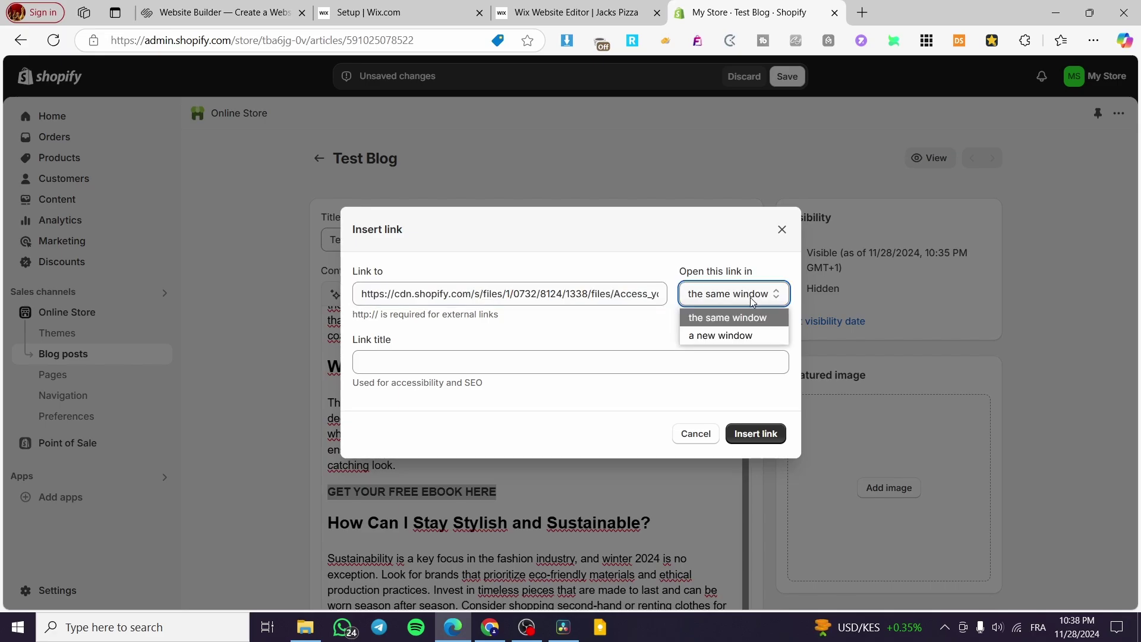
click(751, 336)
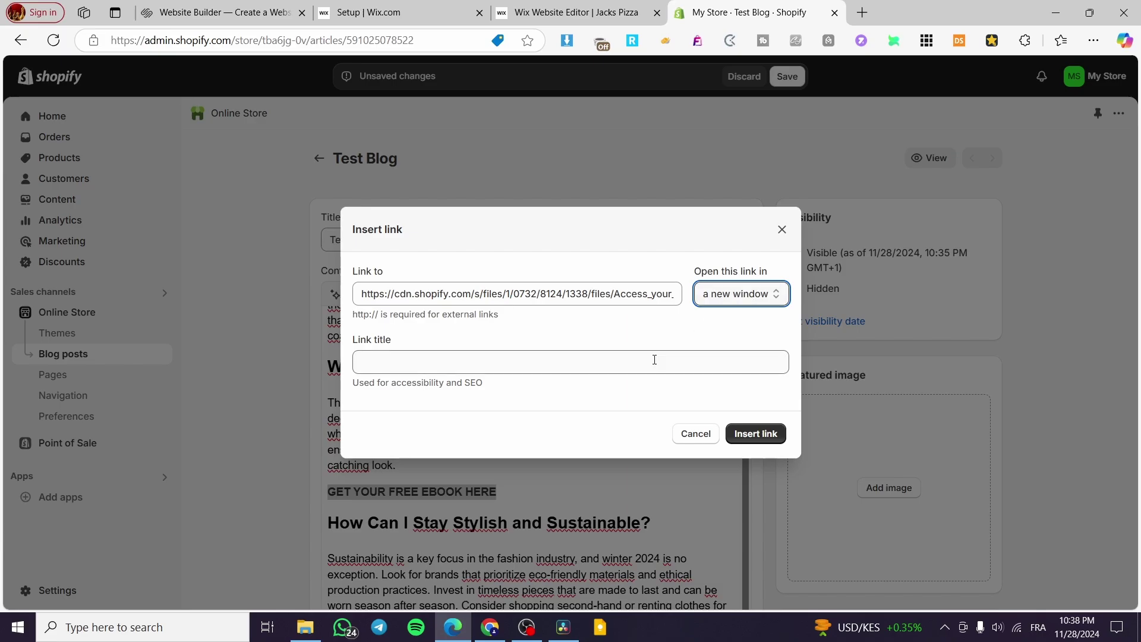
click(415, 360)
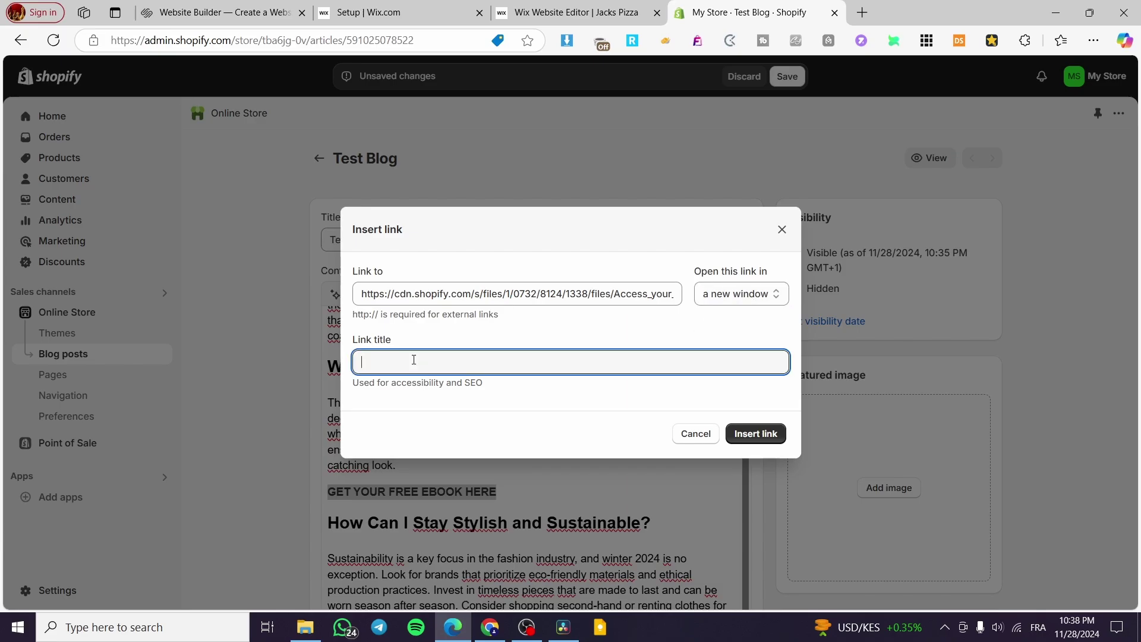
text(Free Ecommerce Ebook)
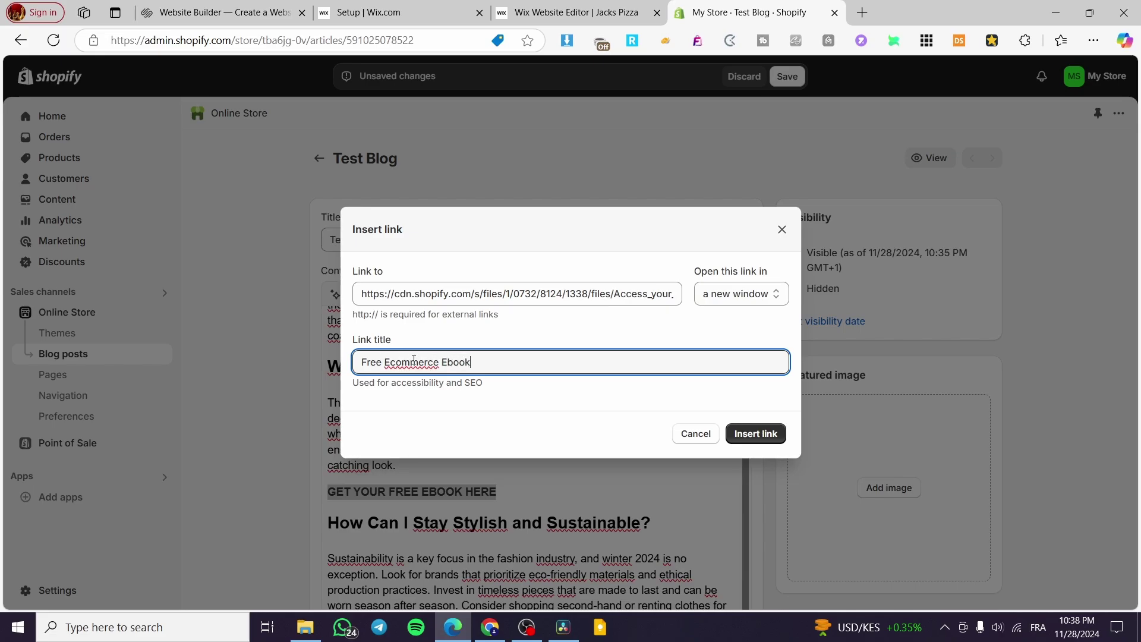
click(755, 434)
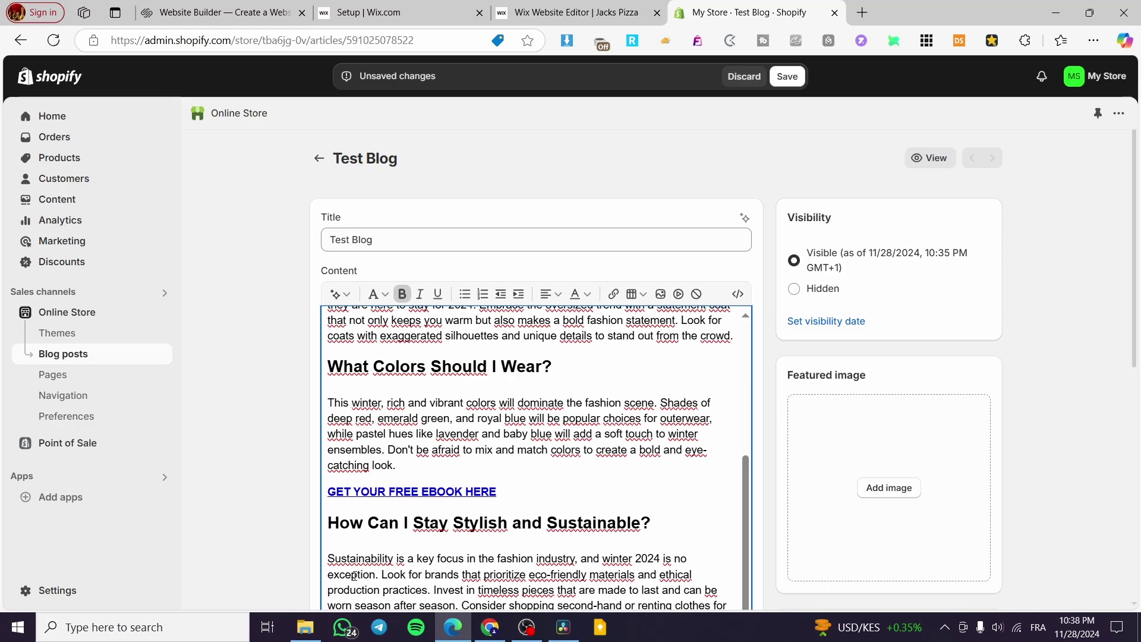
click(787, 76)
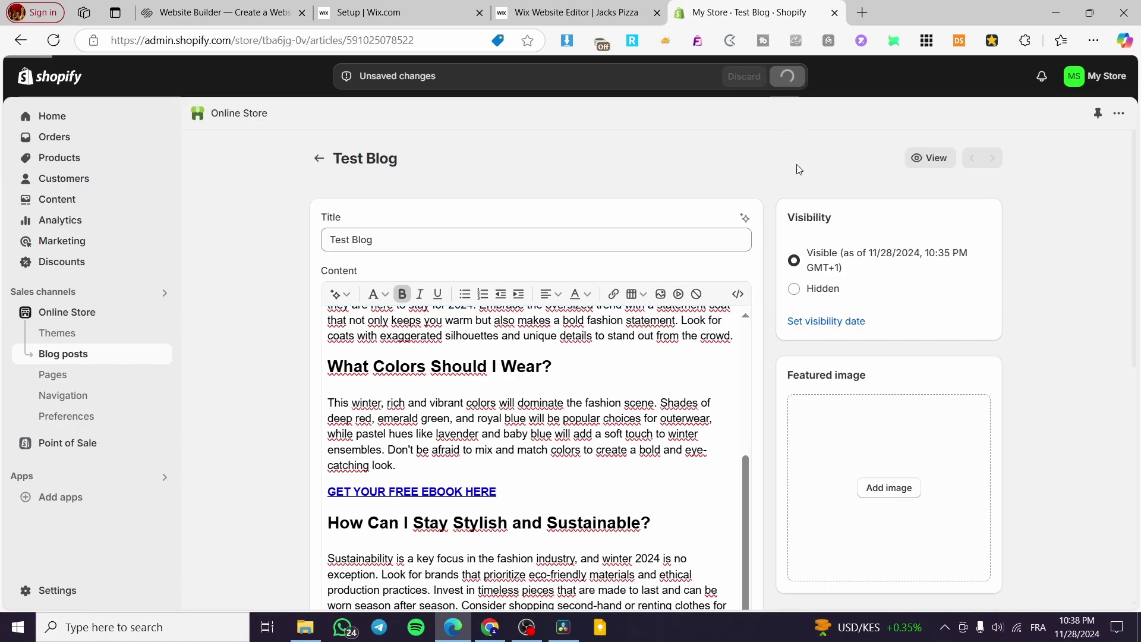
Preview the store and copy the storefront password from Online Store Preferences
click(929, 158)
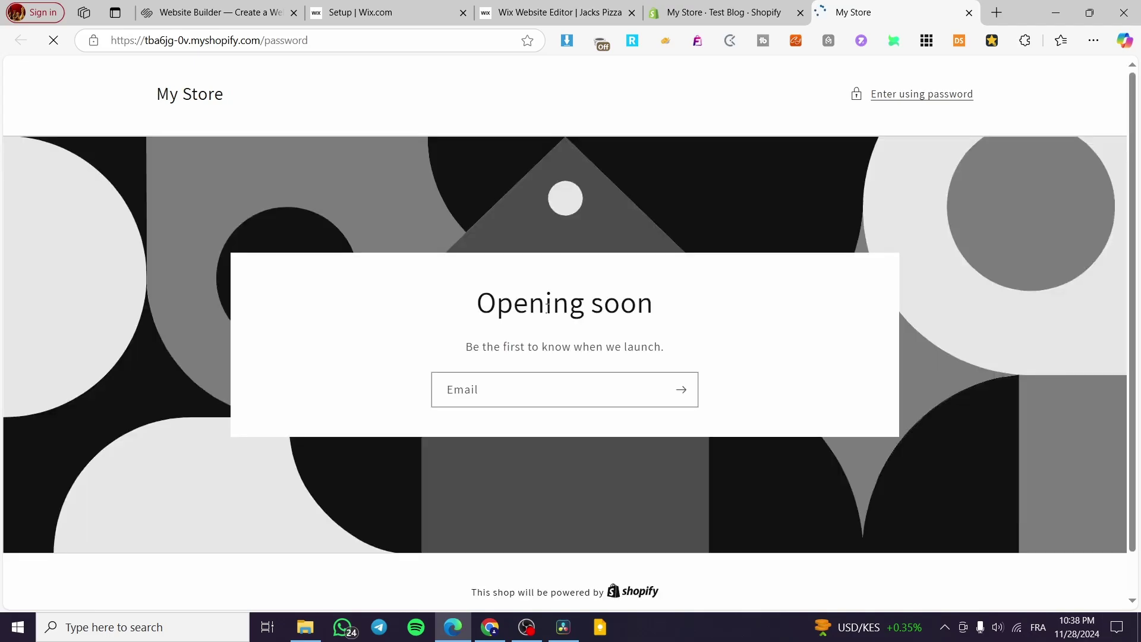
scroll(671, 401, down, 1)
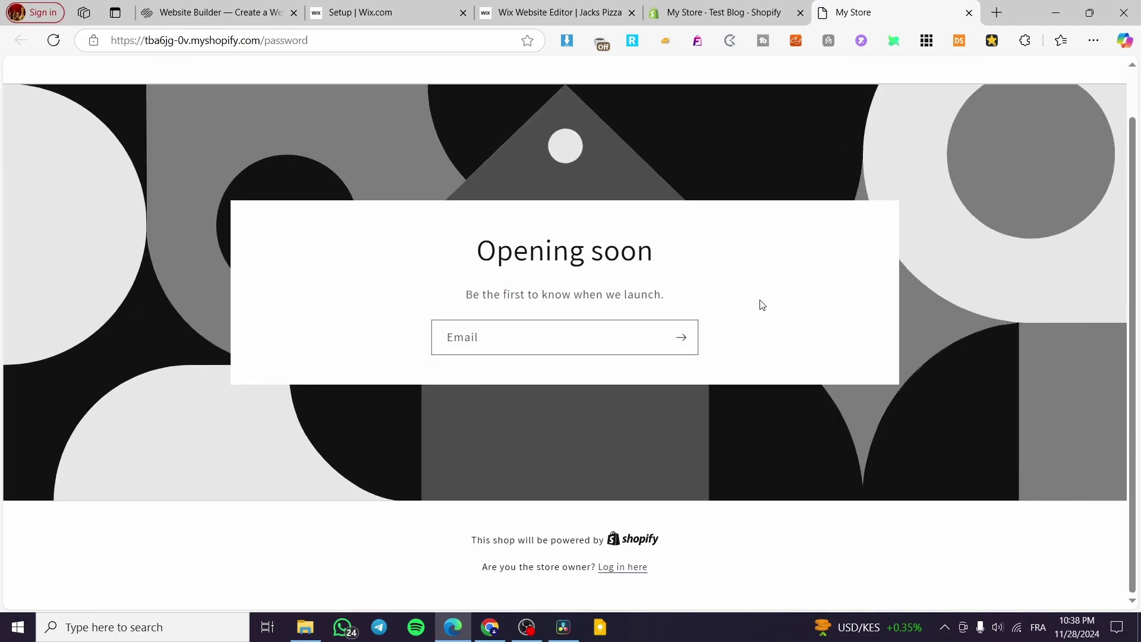
scroll(759, 303, up, 1)
click(909, 94)
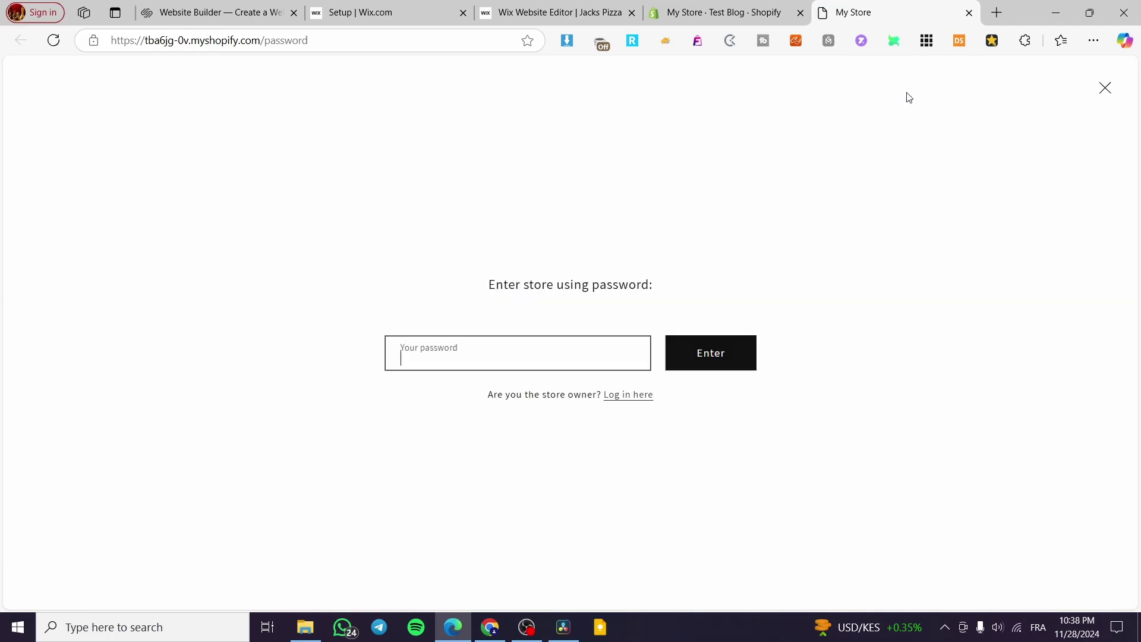
click(724, 11)
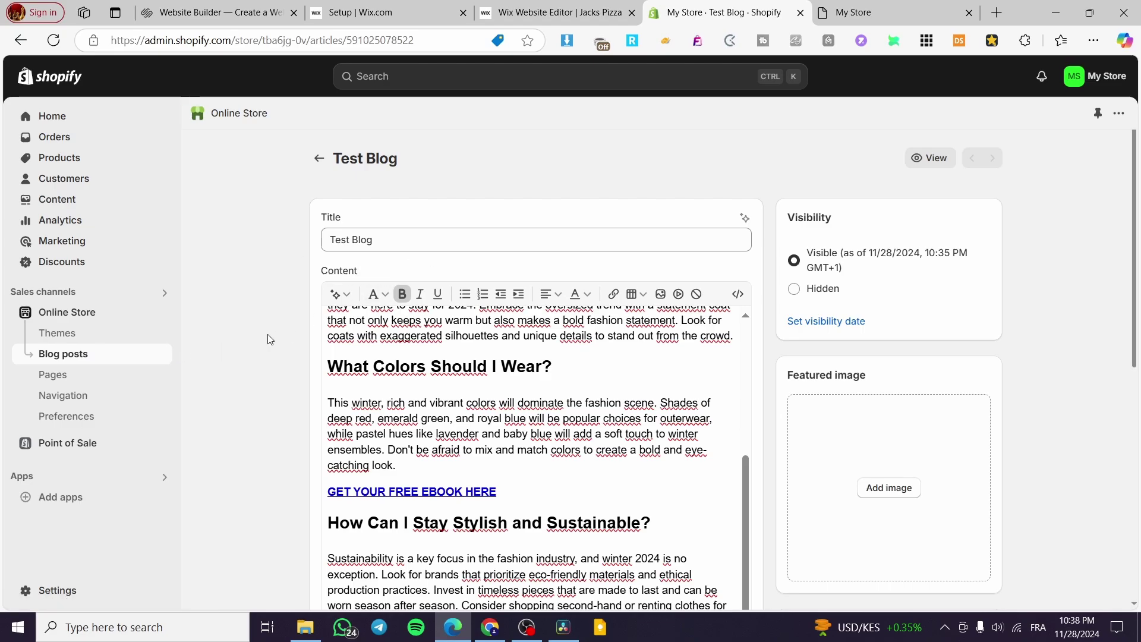
click(77, 420)
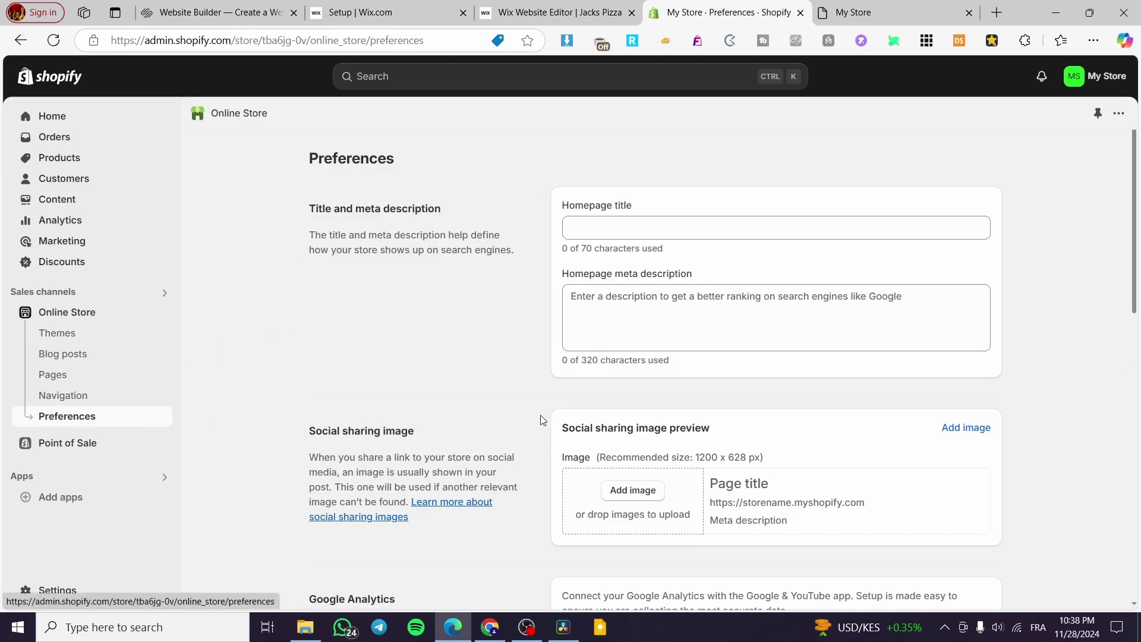
scroll(582, 416, down, 1)
scroll(640, 390, down, 8)
drag(621, 314, 522, 320)
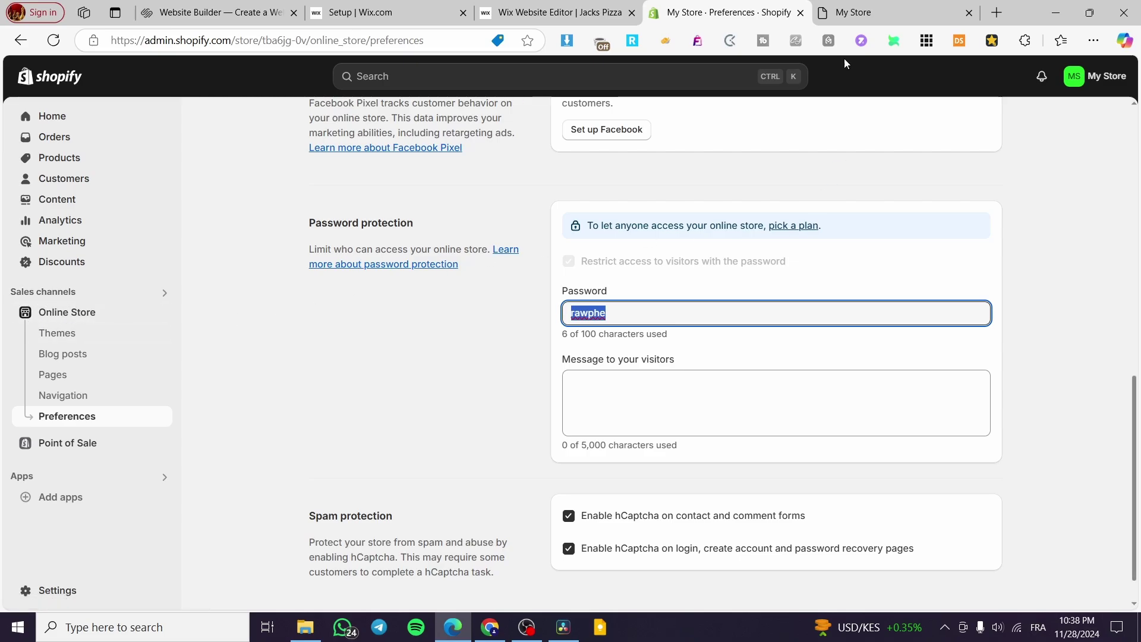
click(844, 12)
Unlock the storefront with the pasted password and browse the home page and catalog
click(520, 341)
key(ctrl+v)
click(710, 353)
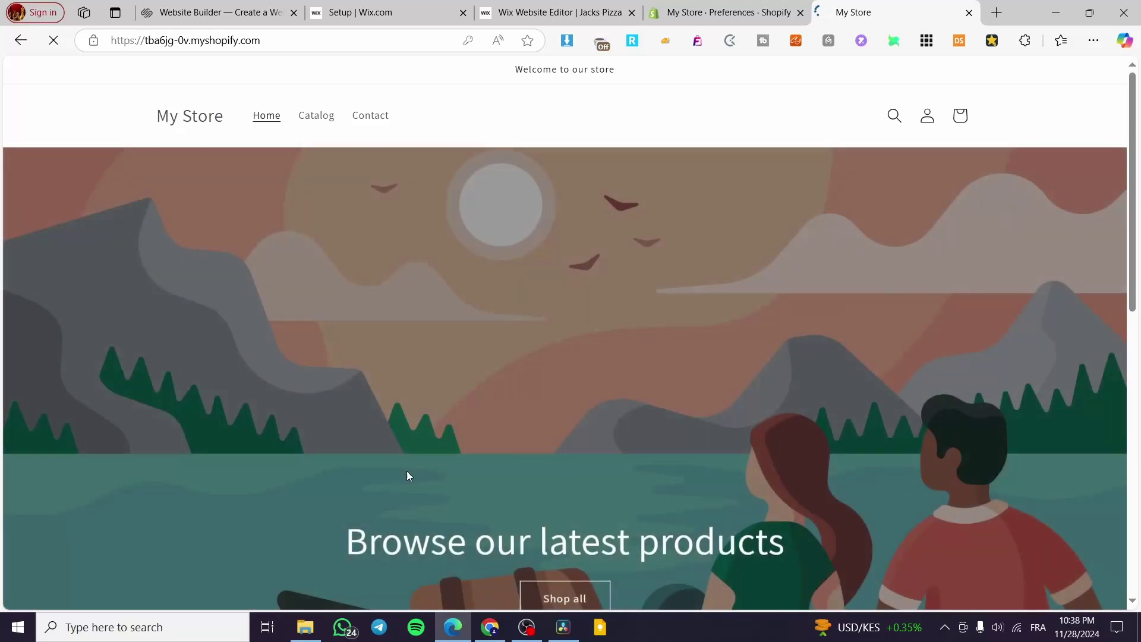
click(443, 204)
scroll(457, 471, down, 10)
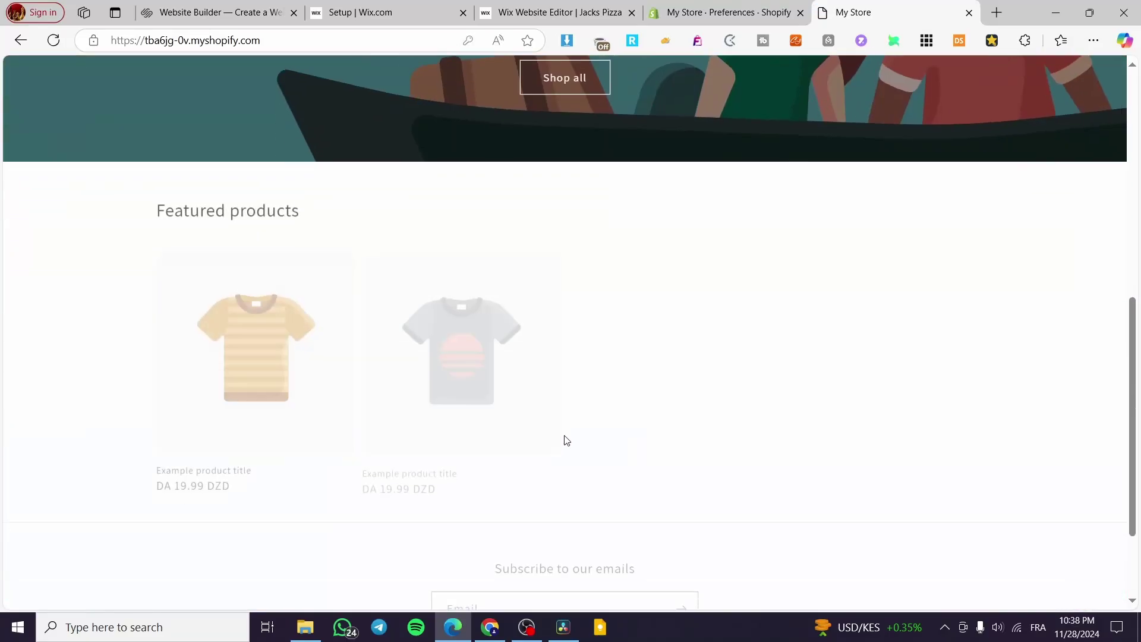
scroll(516, 439, up, 10)
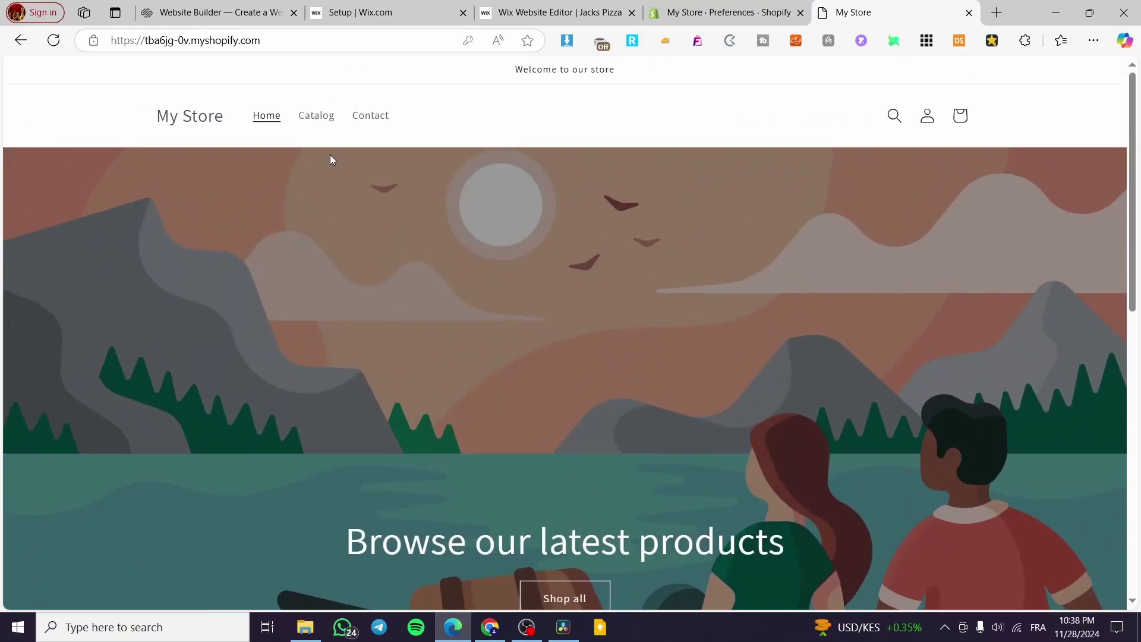
click(318, 116)
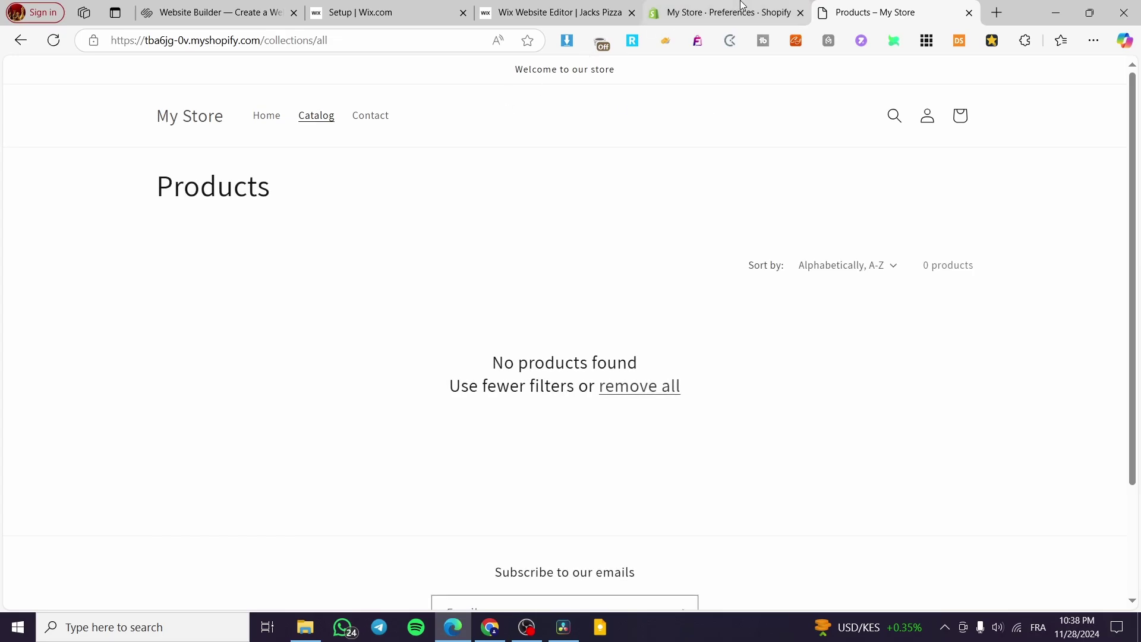
Return to the Shopify admin's Blog posts list
click(743, 9)
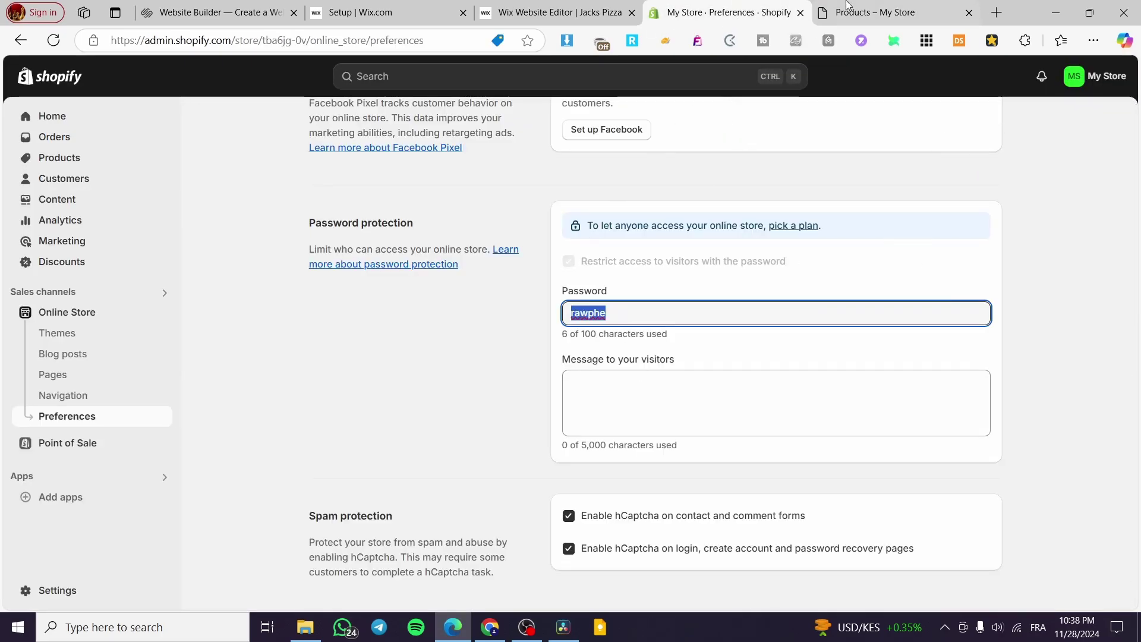
click(614, 6)
click(728, 12)
click(77, 355)
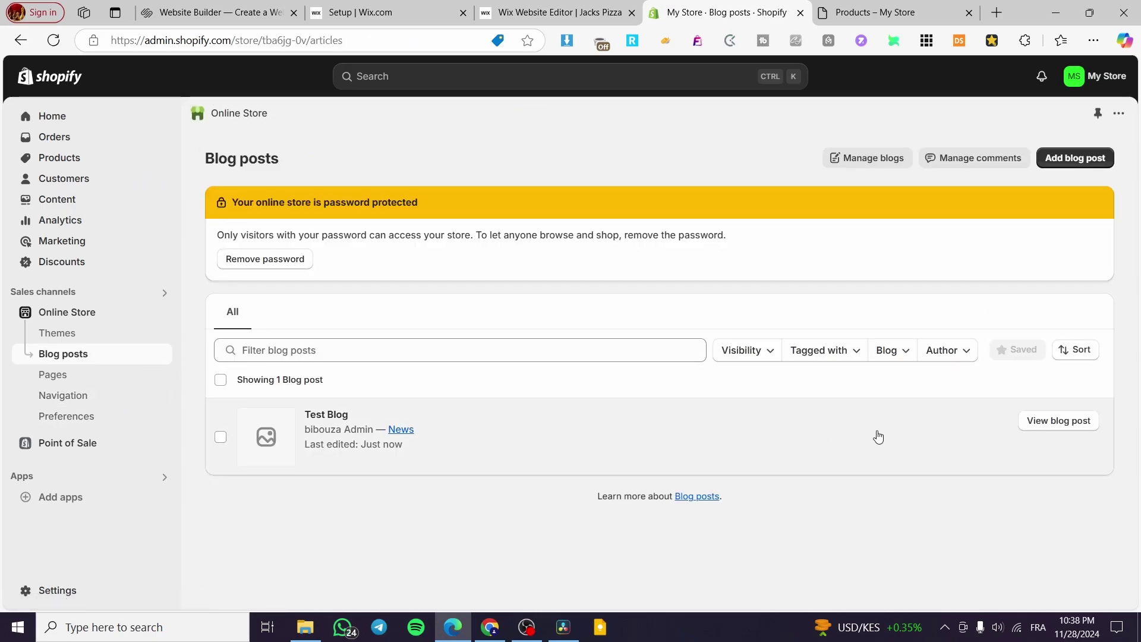
View the live Test Blog post and scroll to its GET YOUR FREE EBOOK HERE link
click(1059, 429)
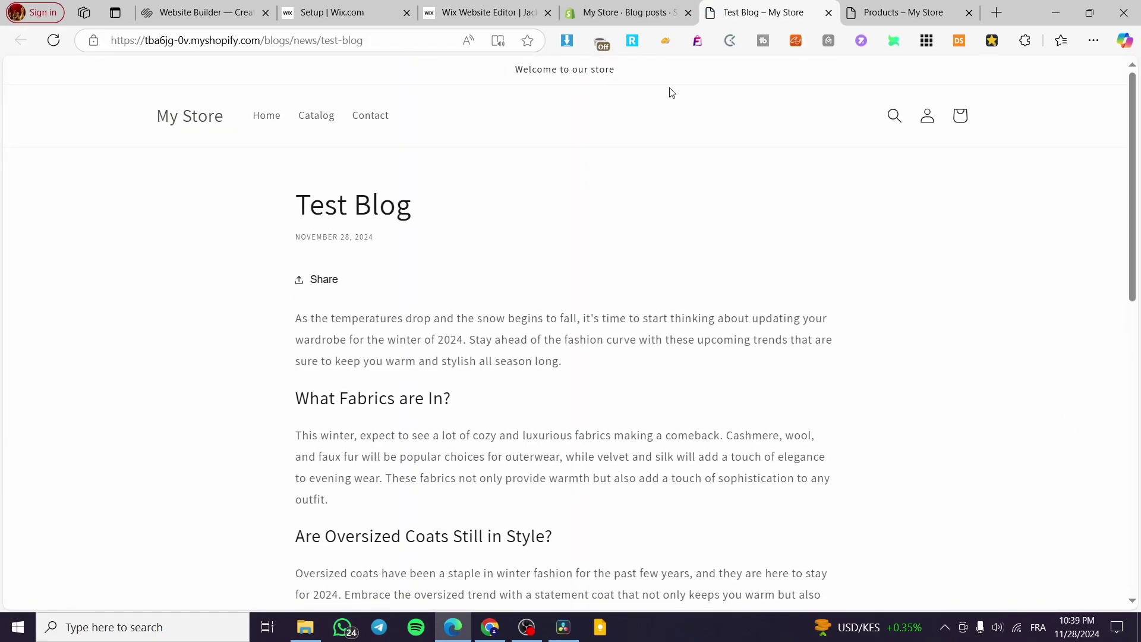
click(969, 12)
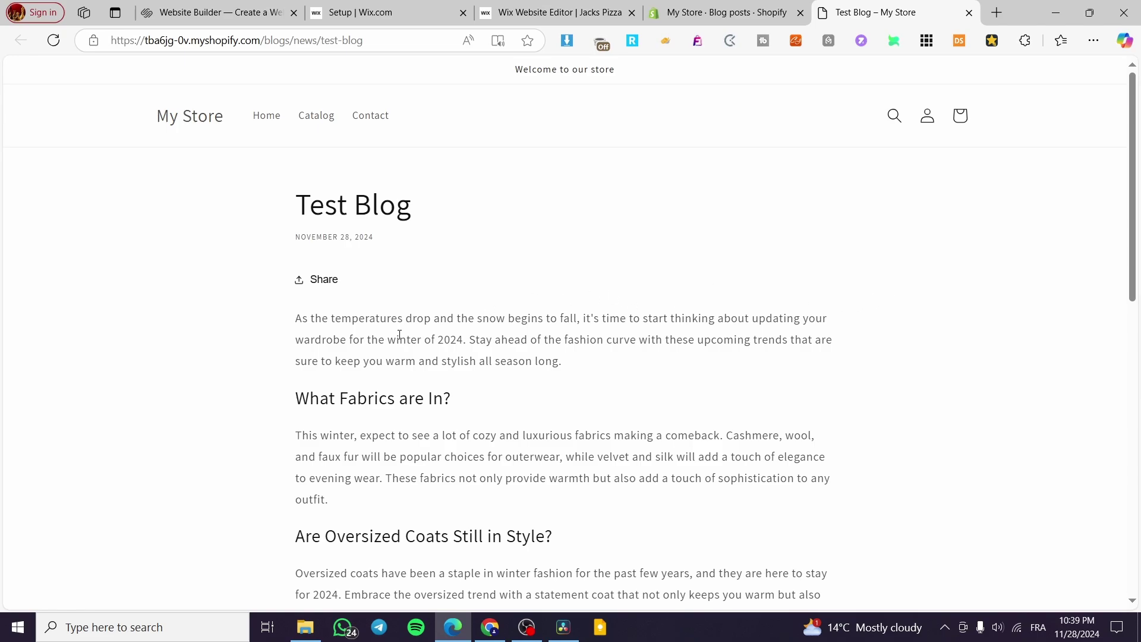
scroll(543, 300, down, 10)
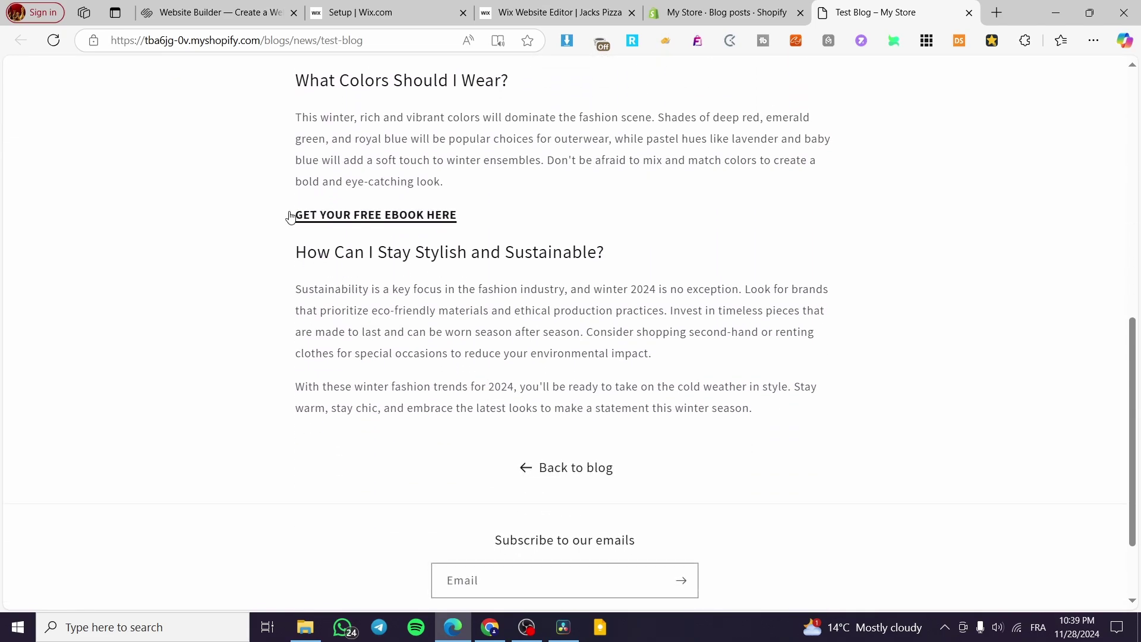
Open the ebook link to verify the PDF, cancel saving, then close the PDF and preview tabs
click(407, 220)
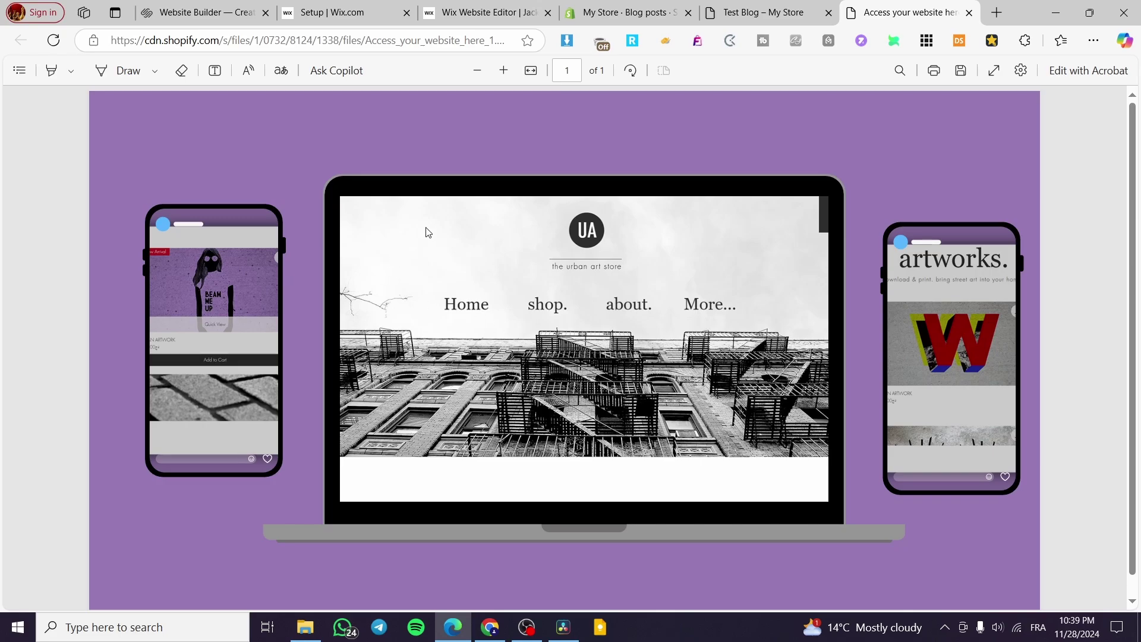
click(962, 74)
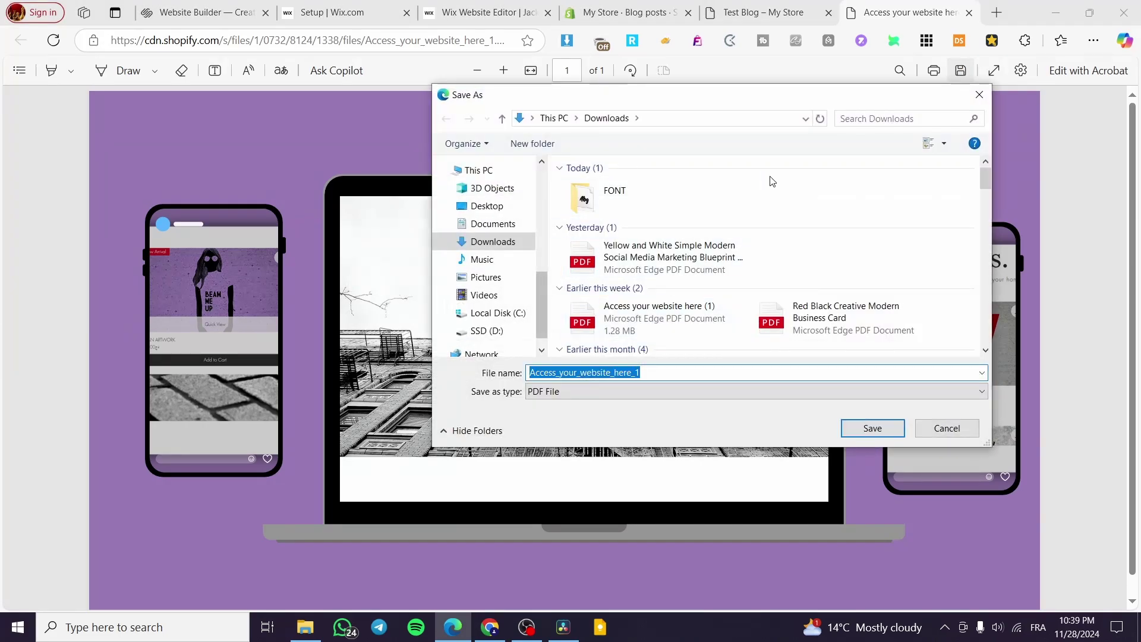
click(979, 94)
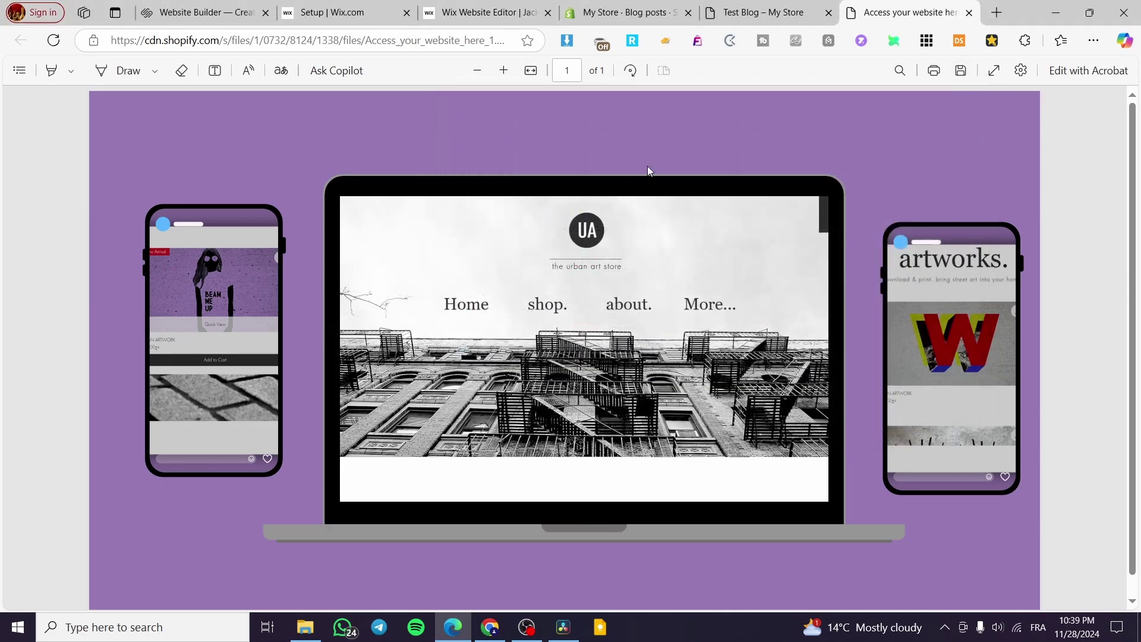
click(968, 12)
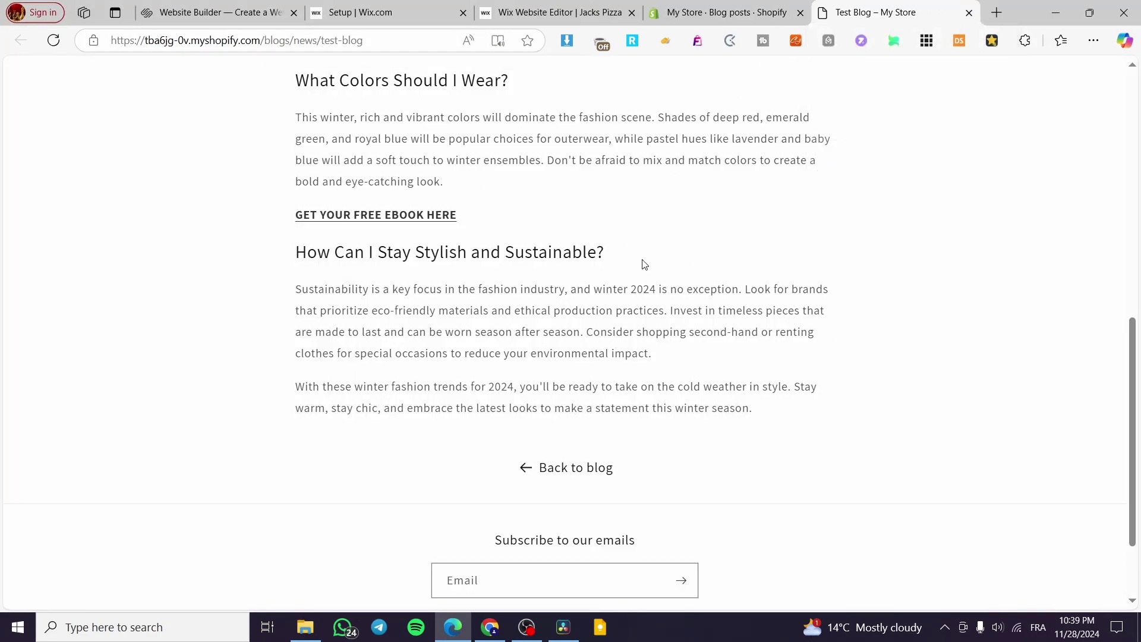
click(969, 12)
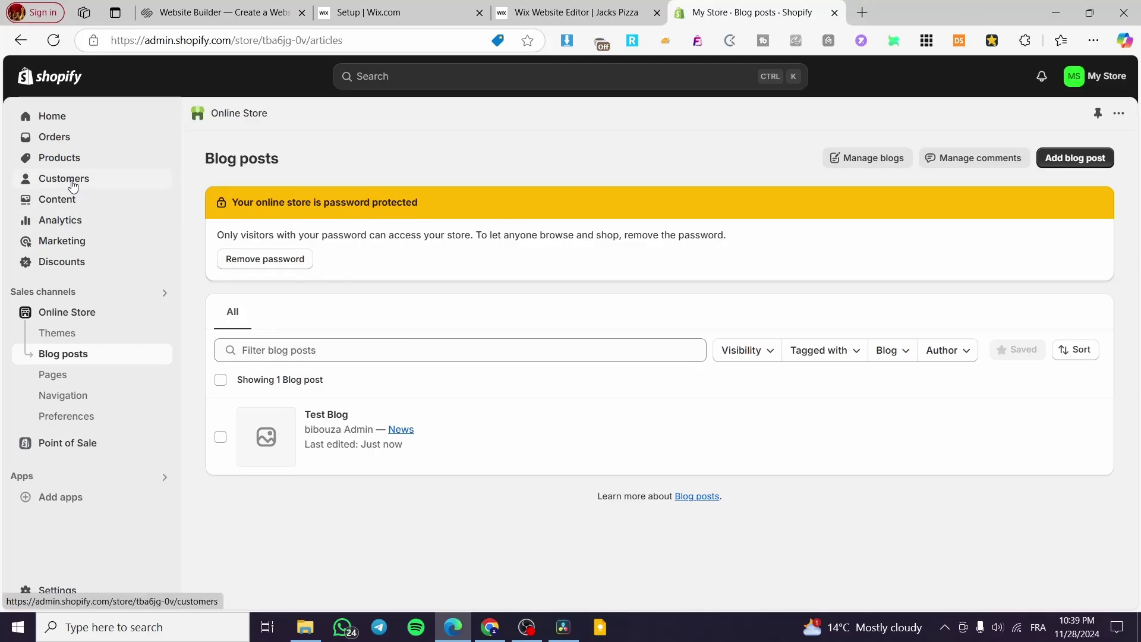
Review the uploaded PDF and the alternative upload options in Content > Files
click(59, 201)
click(51, 240)
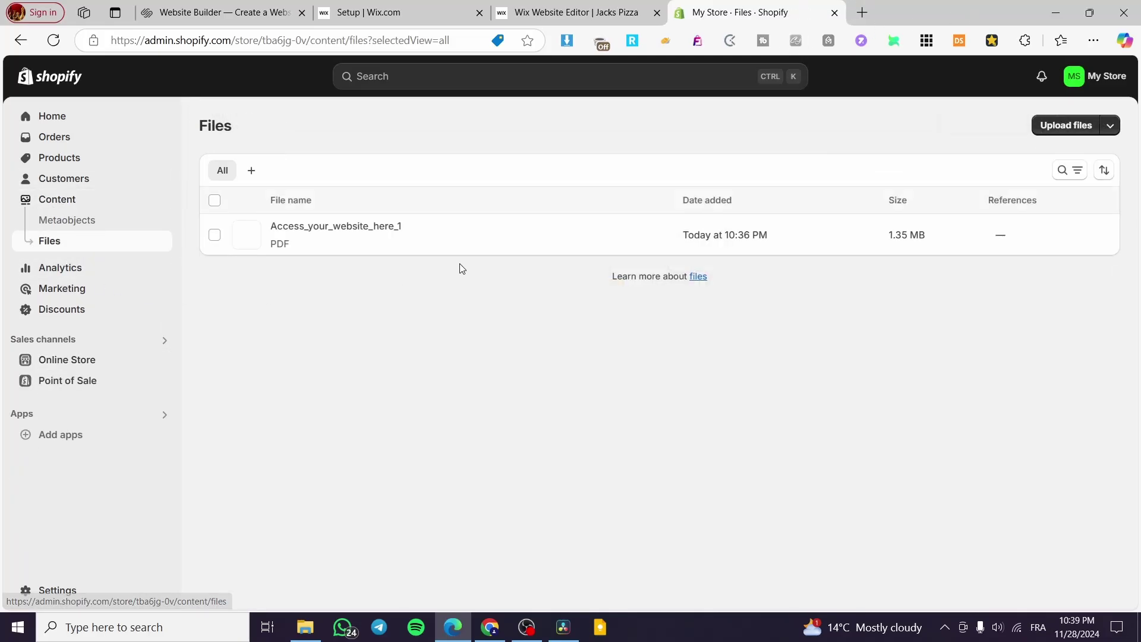
click(1110, 126)
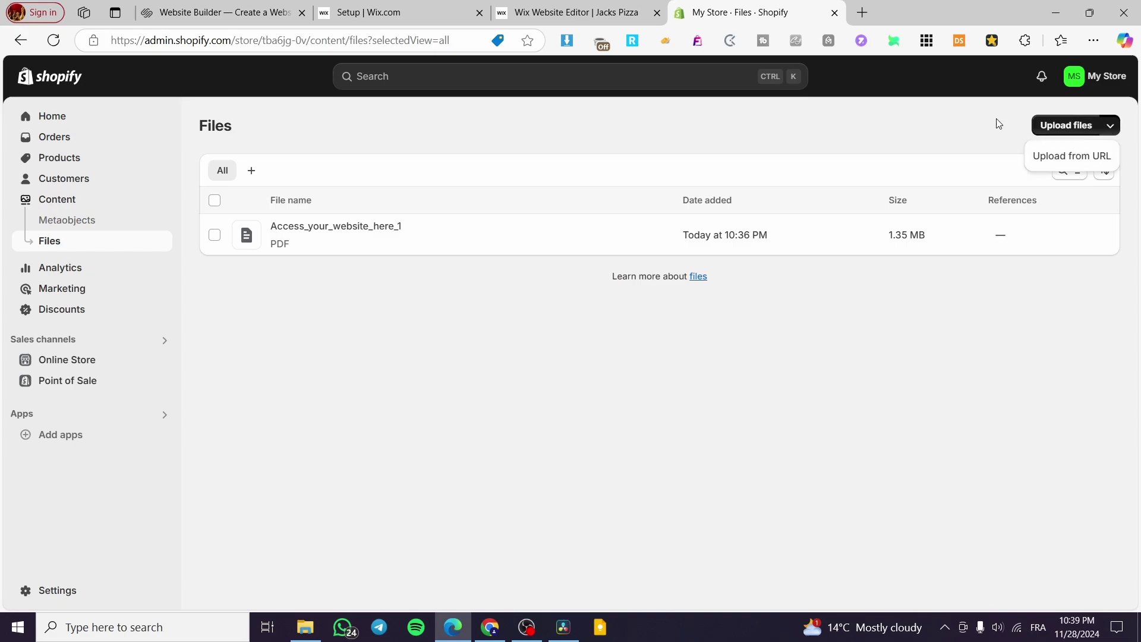
click(945, 128)
click(1110, 126)
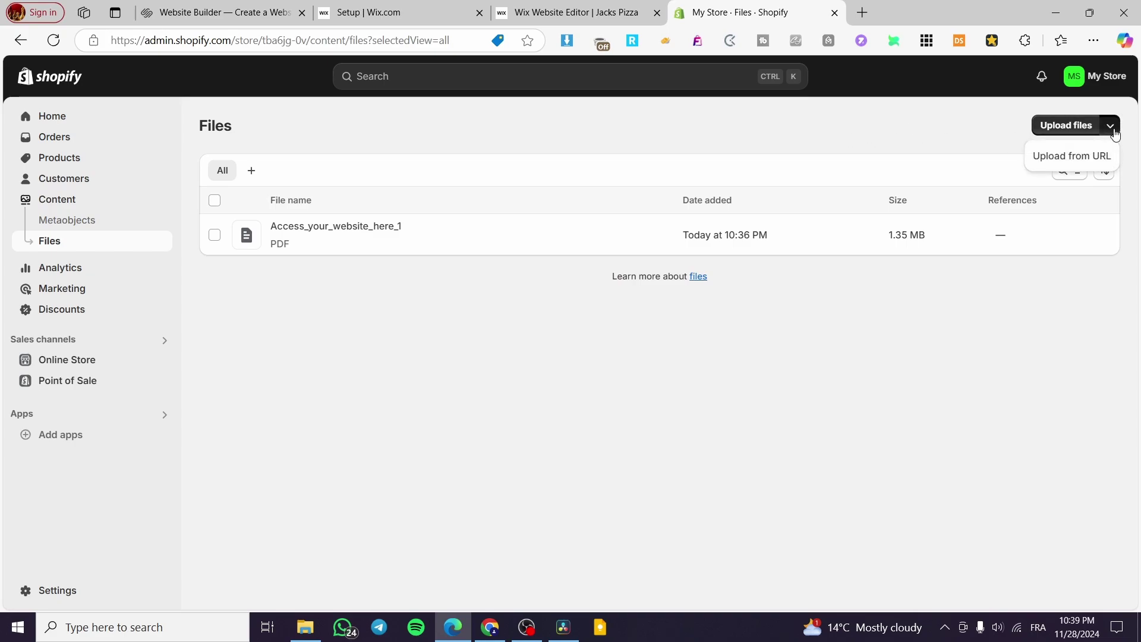
click(939, 126)
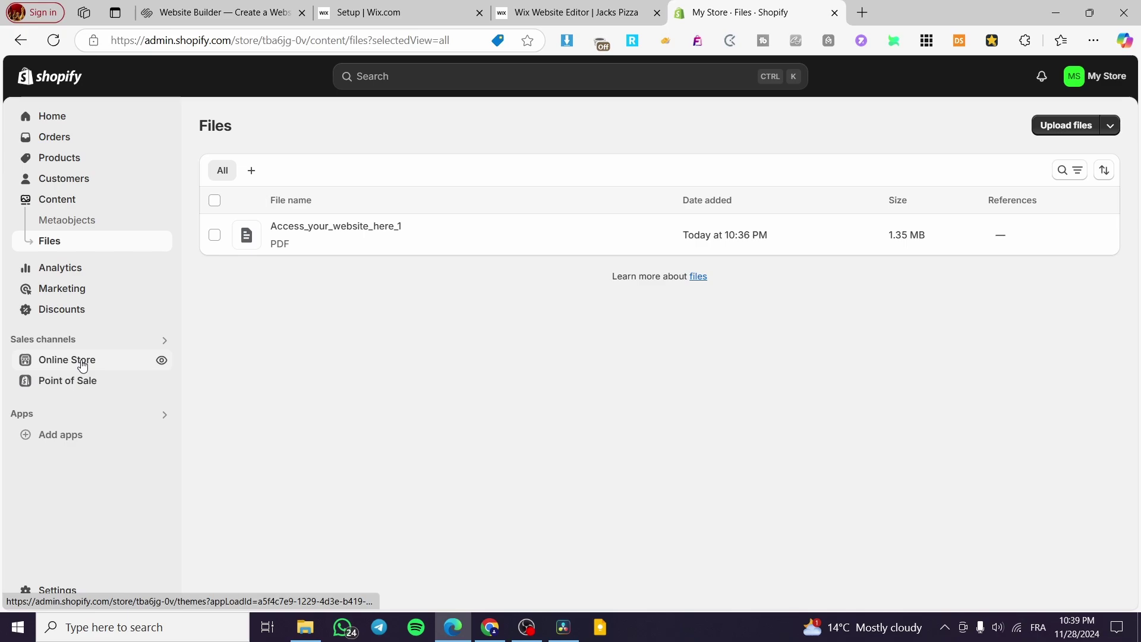
Search the admin for 'Digital Downloads' and open the app's listing
click(407, 78)
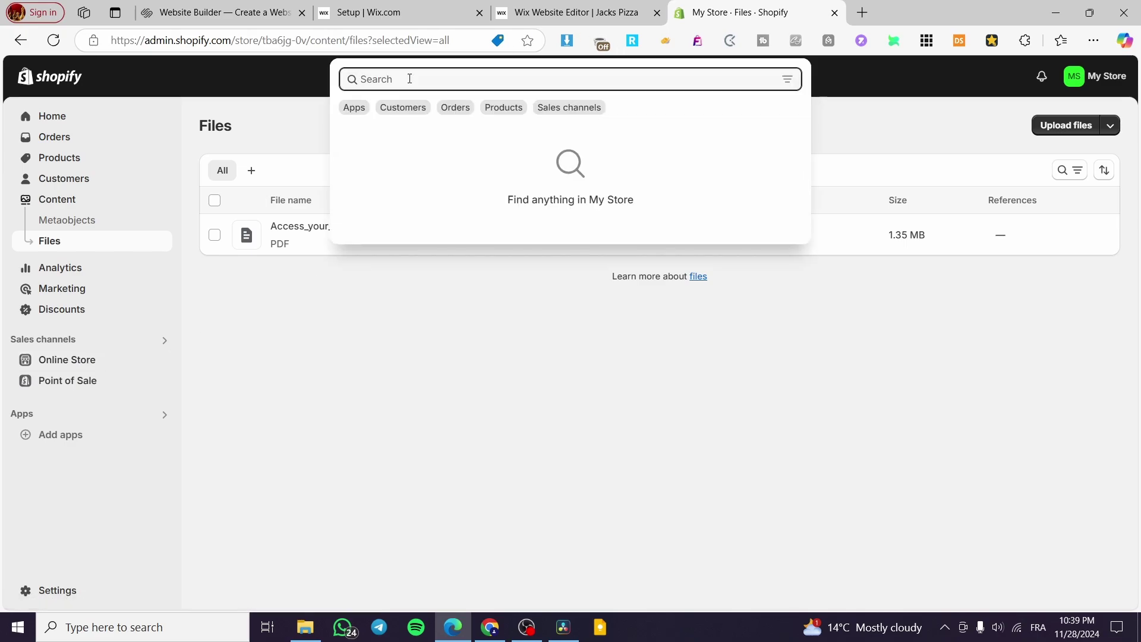
text(D)
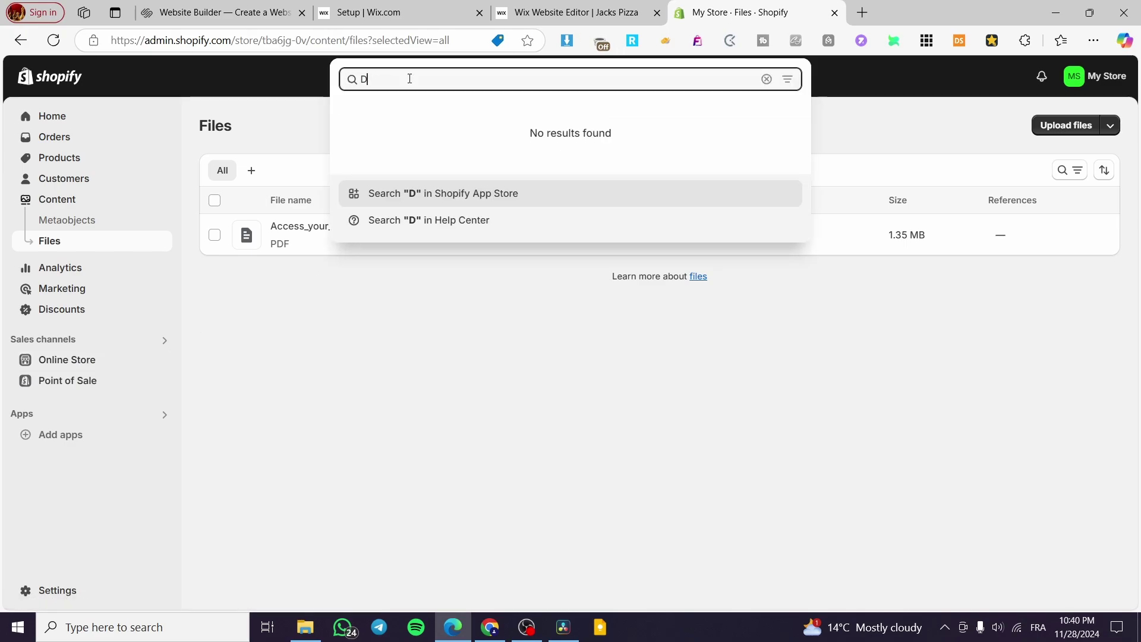
text(igital )
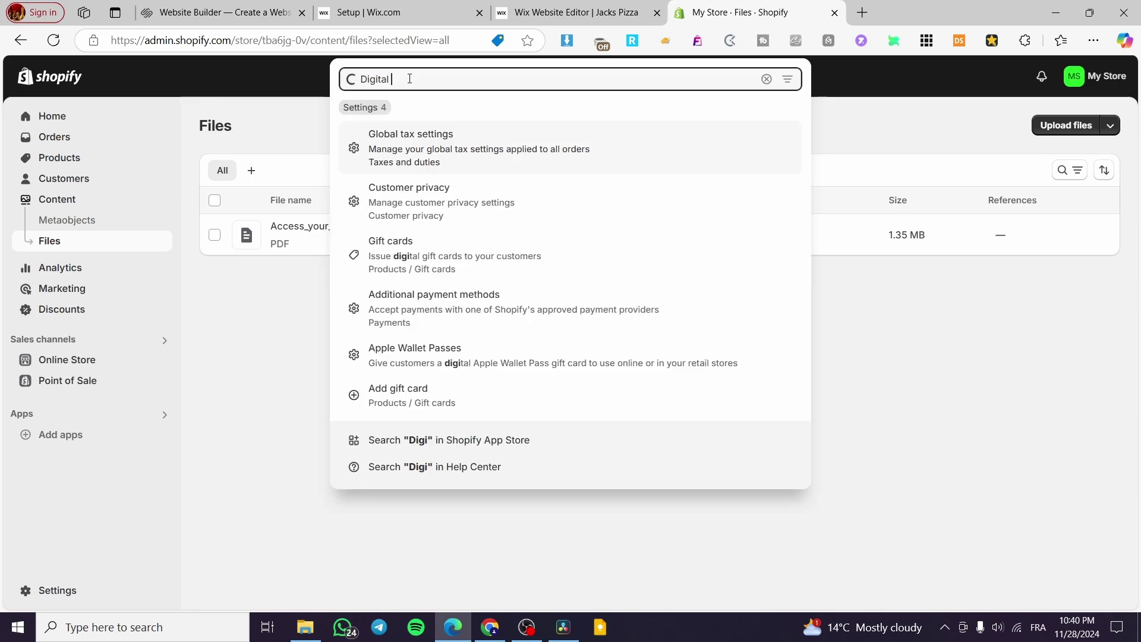
text(Downloads)
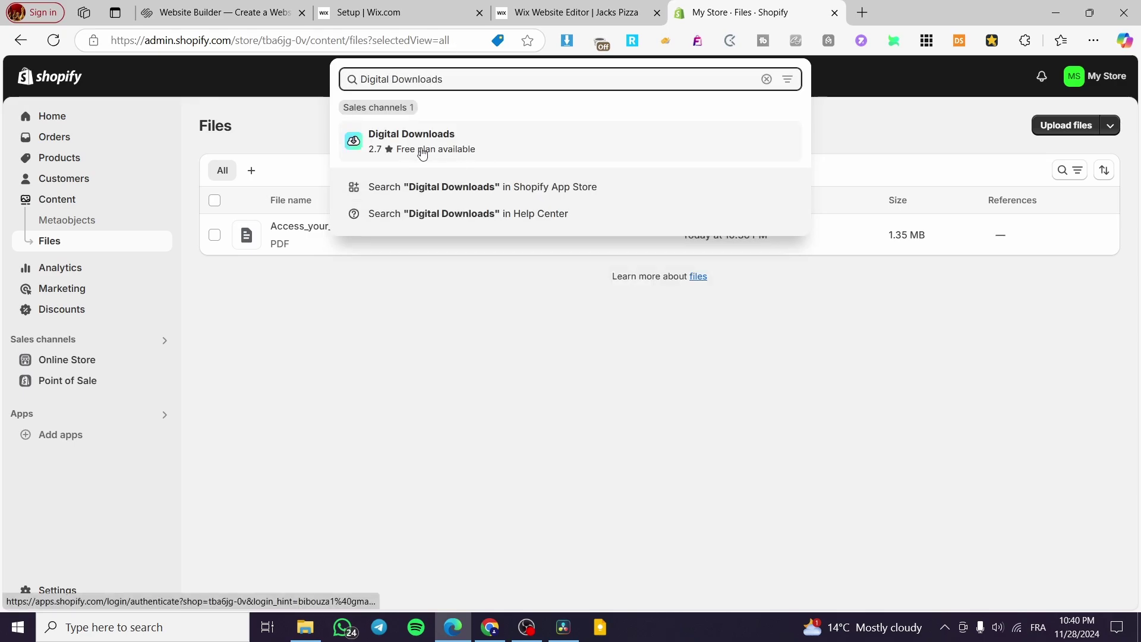
click(422, 154)
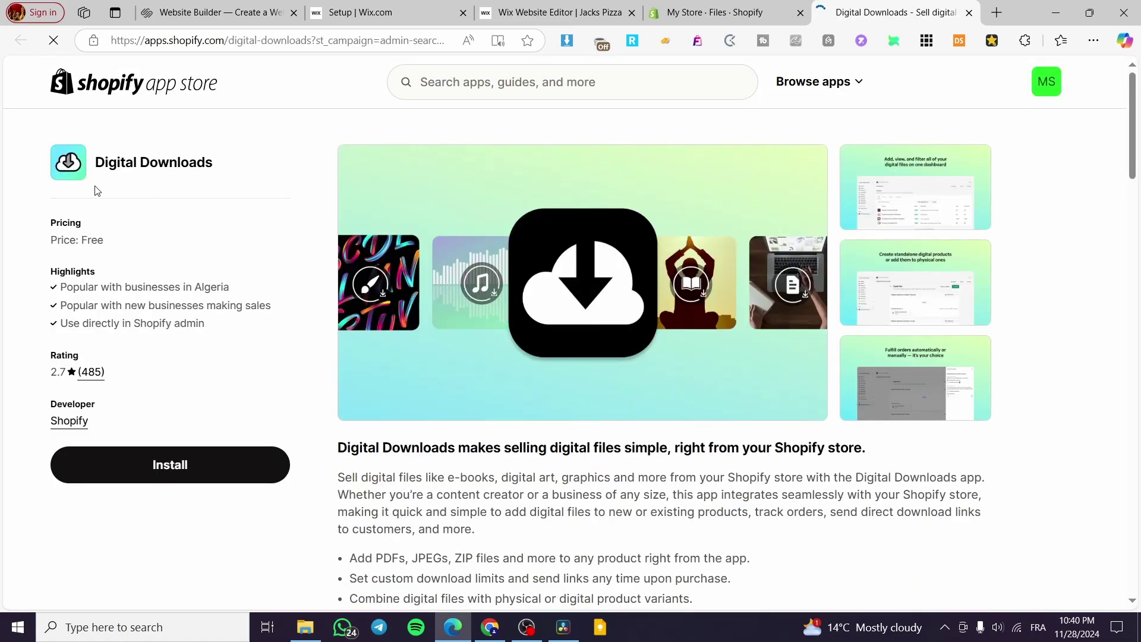
Install and authorize the free Digital Downloads app, then pin it to the admin sidebar
click(170, 464)
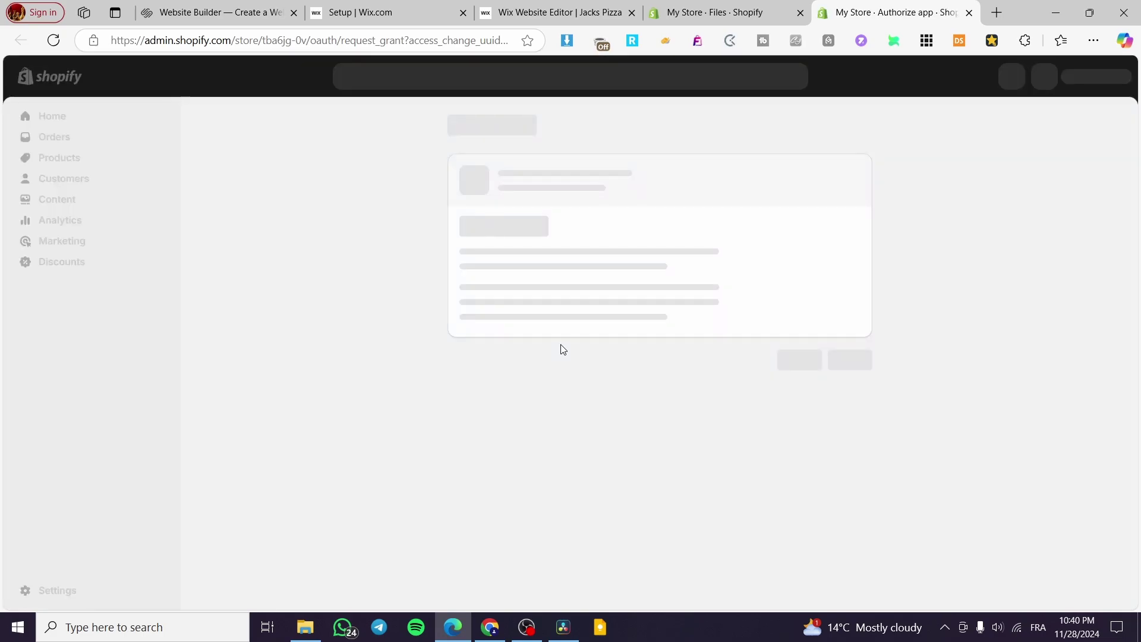
click(850, 403)
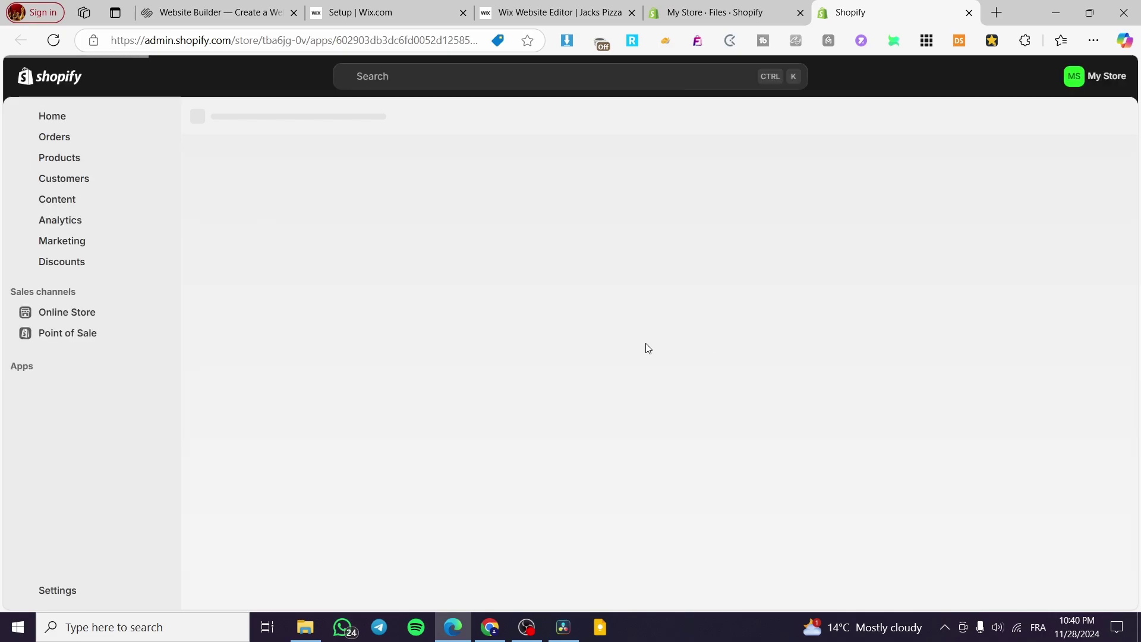
click(161, 394)
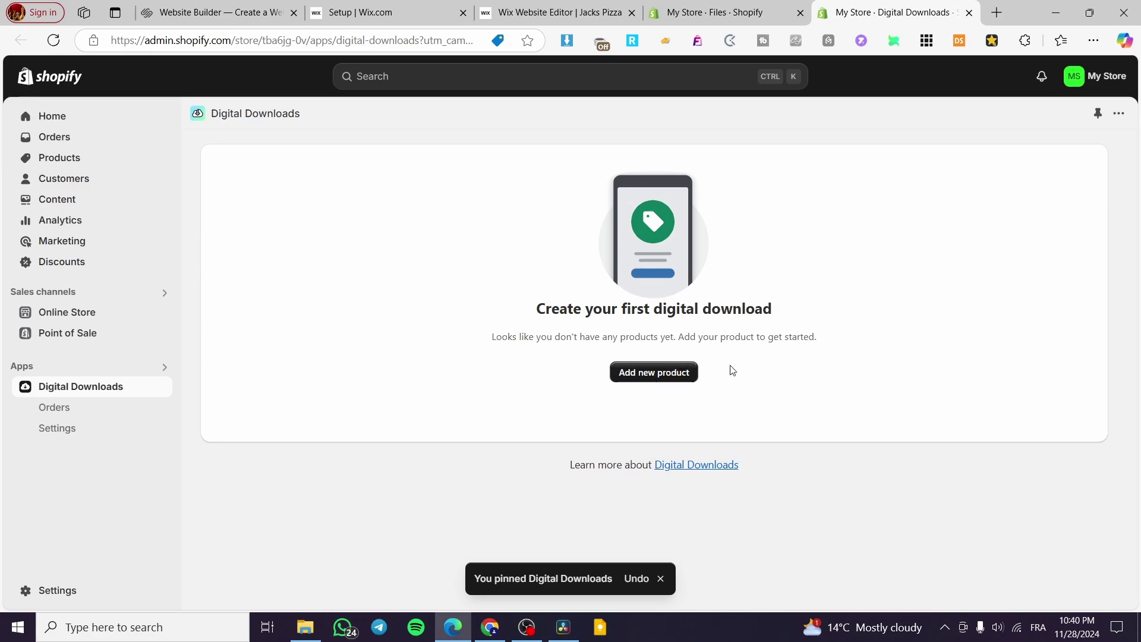
Check the uploaded files under Content > Files, then start a new product from Products
click(656, 378)
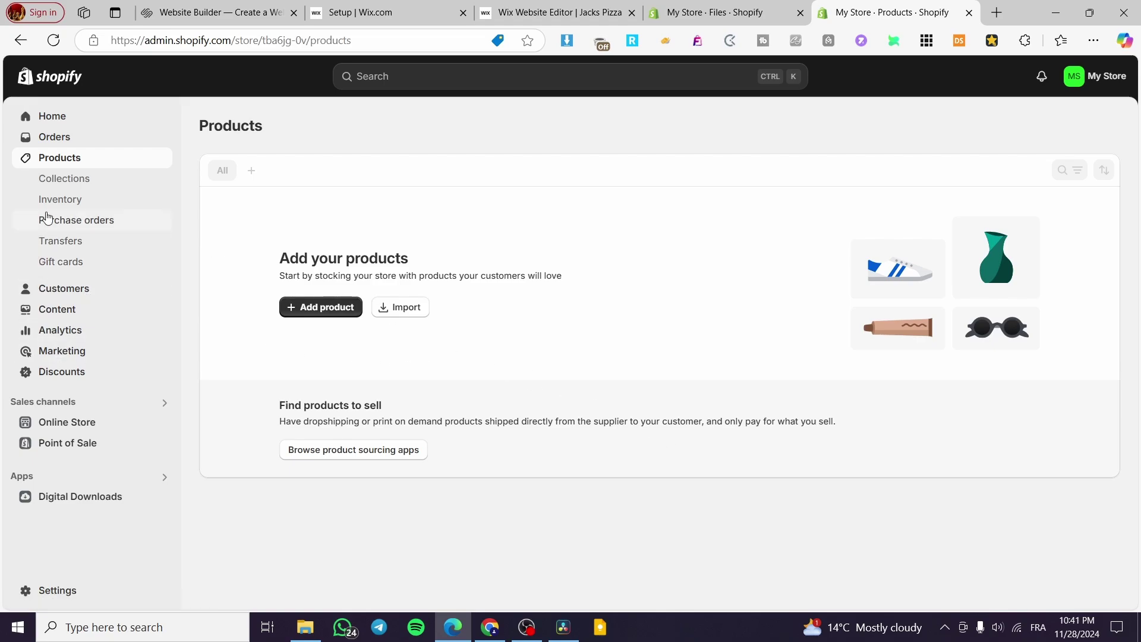
click(79, 309)
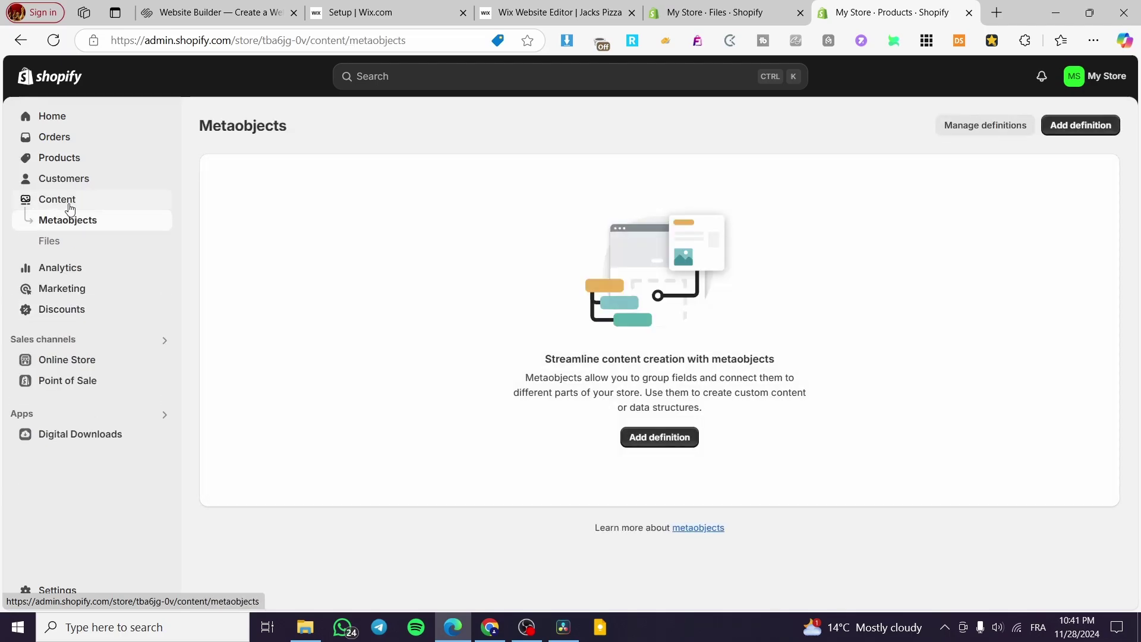
click(50, 242)
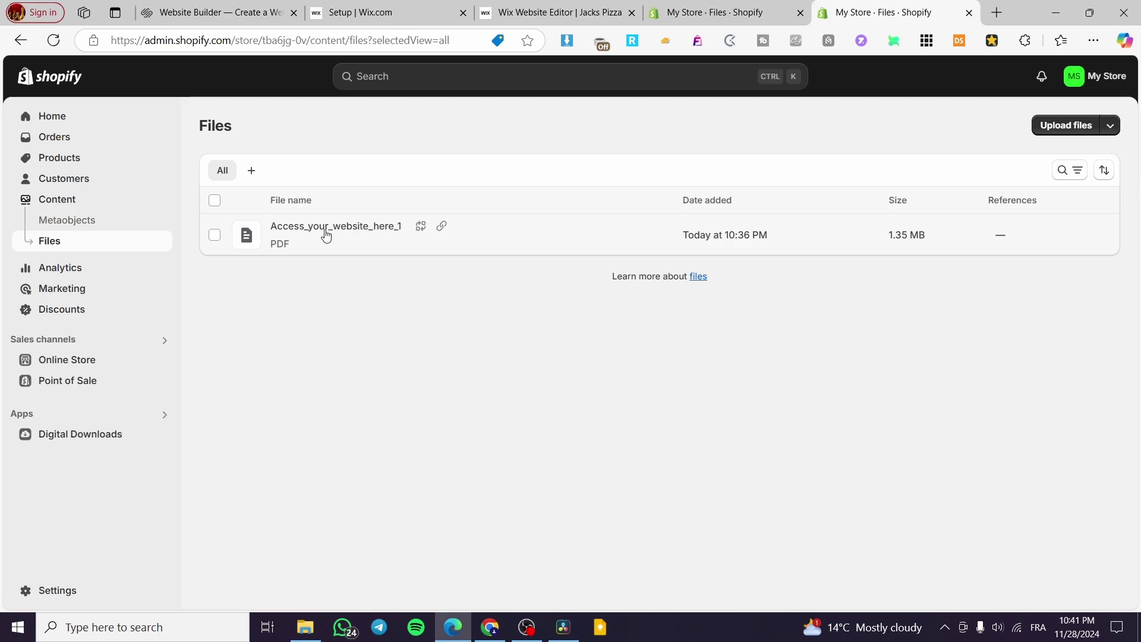
click(61, 158)
click(316, 308)
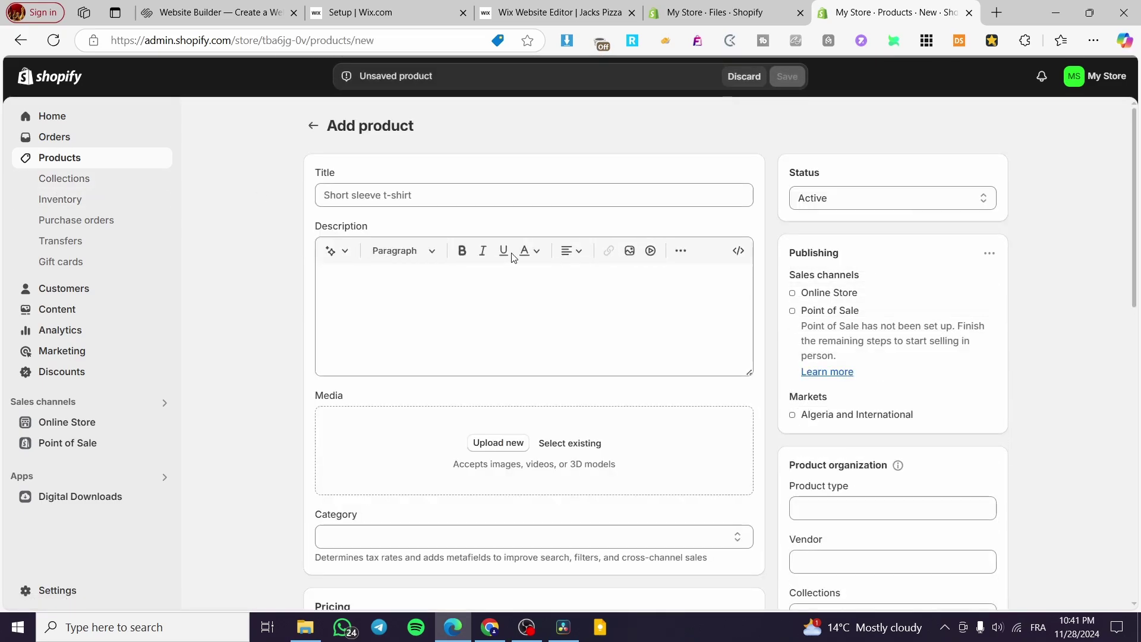
Title the product 'Website Template' and paste that title into the description
click(400, 198)
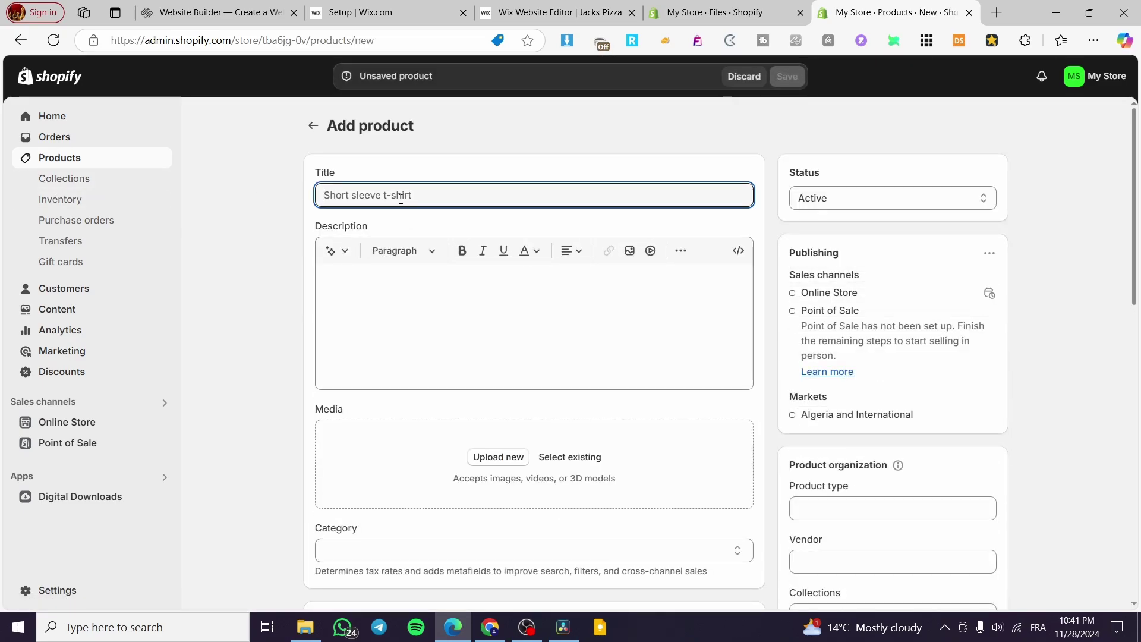
text(Website Template)
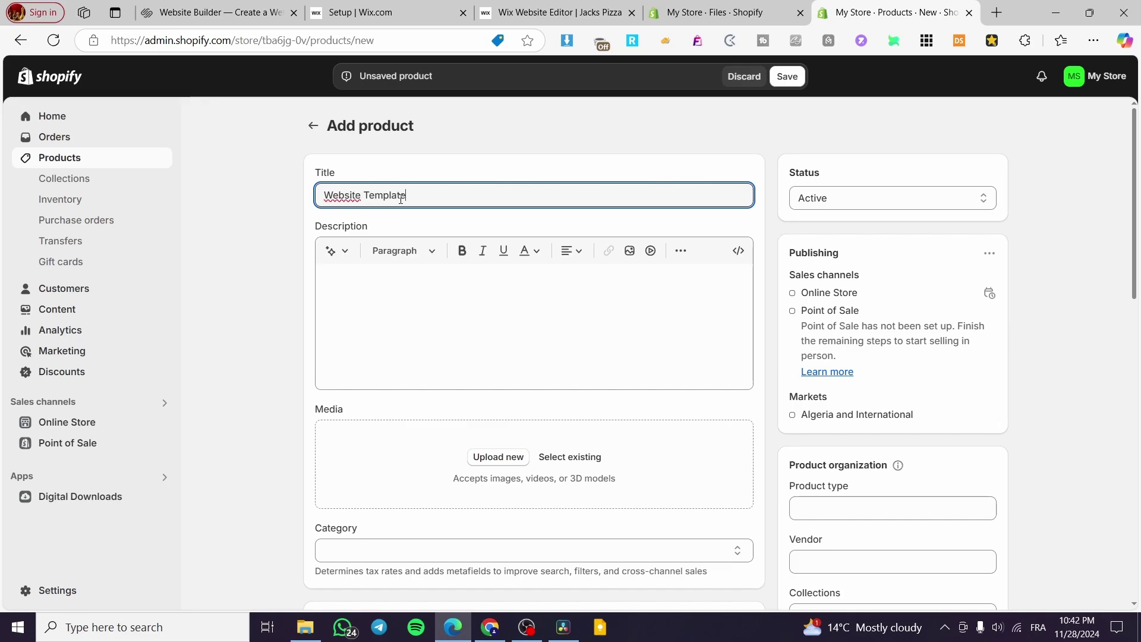
drag(369, 196, 195, 228)
key(ctrl+c)
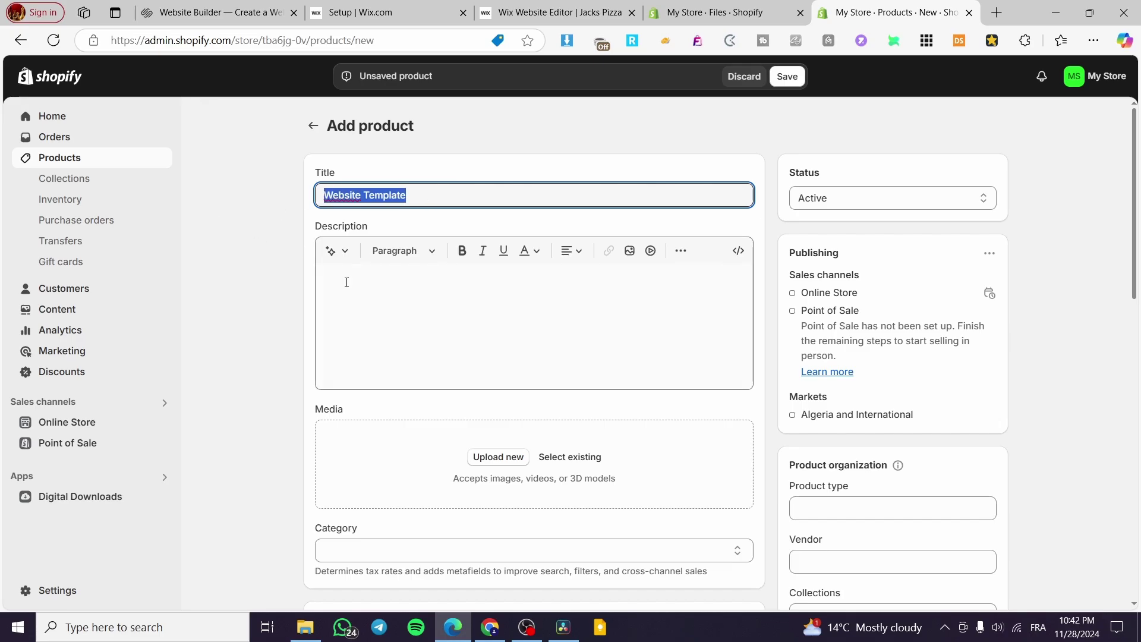
click(380, 313)
key(ctrl+v)
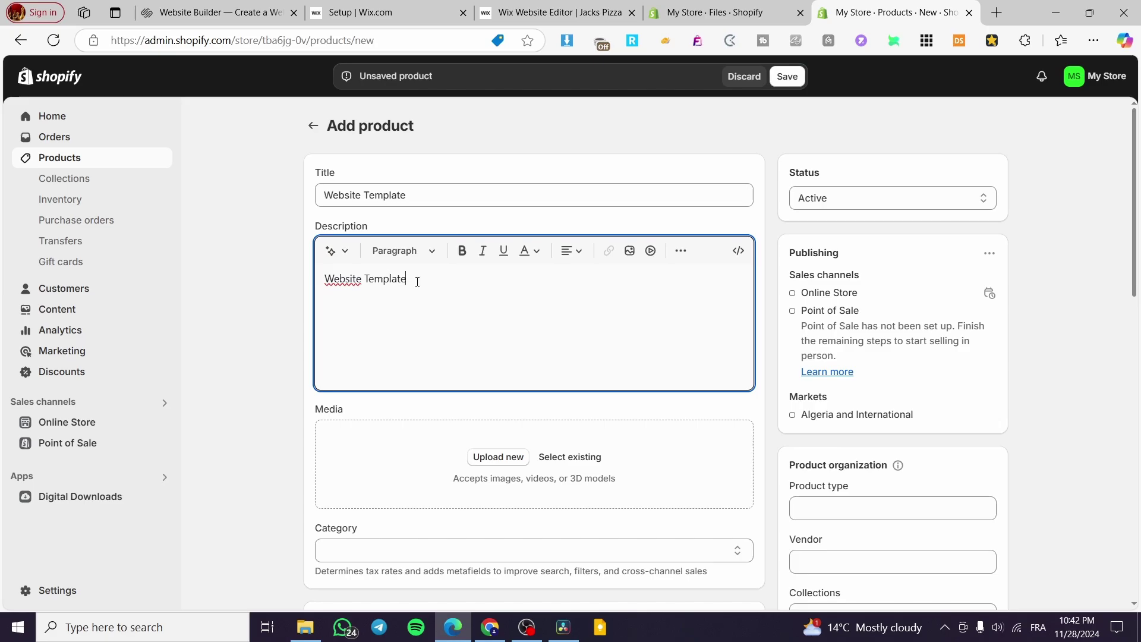
Generate an AI product description from the keyword 'Website Template' and keep it
drag(418, 281, 273, 280)
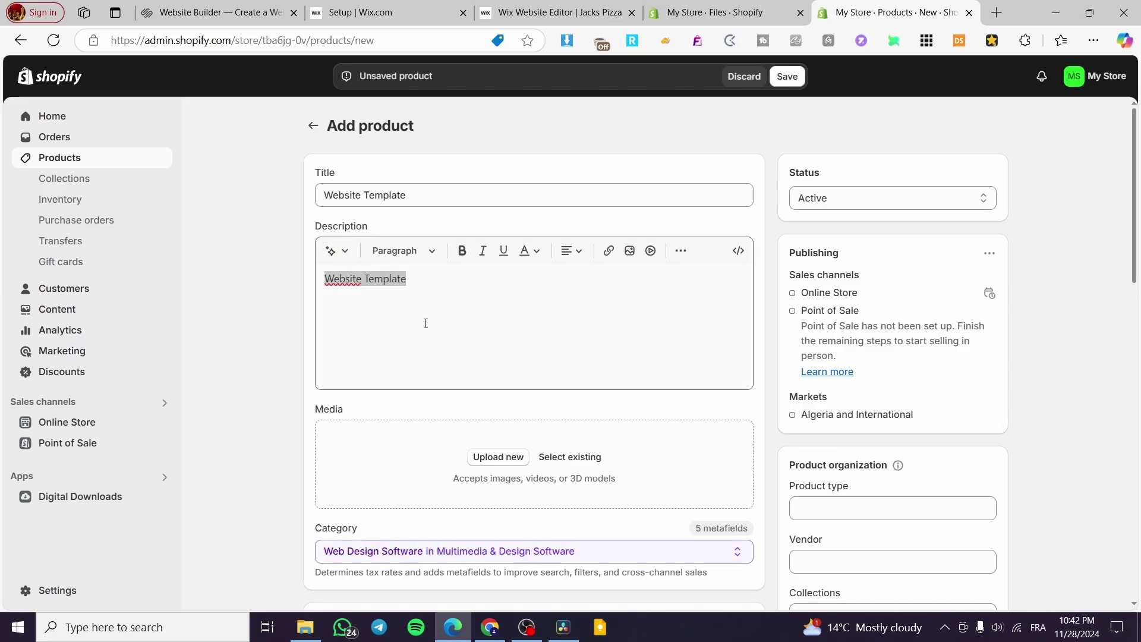
click(333, 251)
key(ctrl+v)
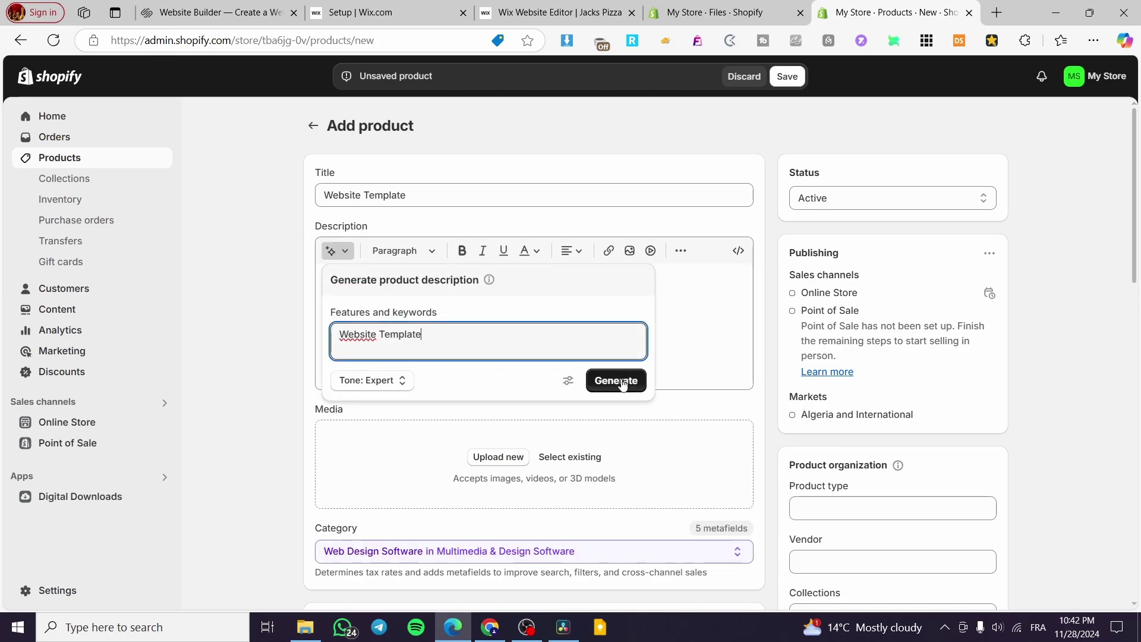
click(621, 382)
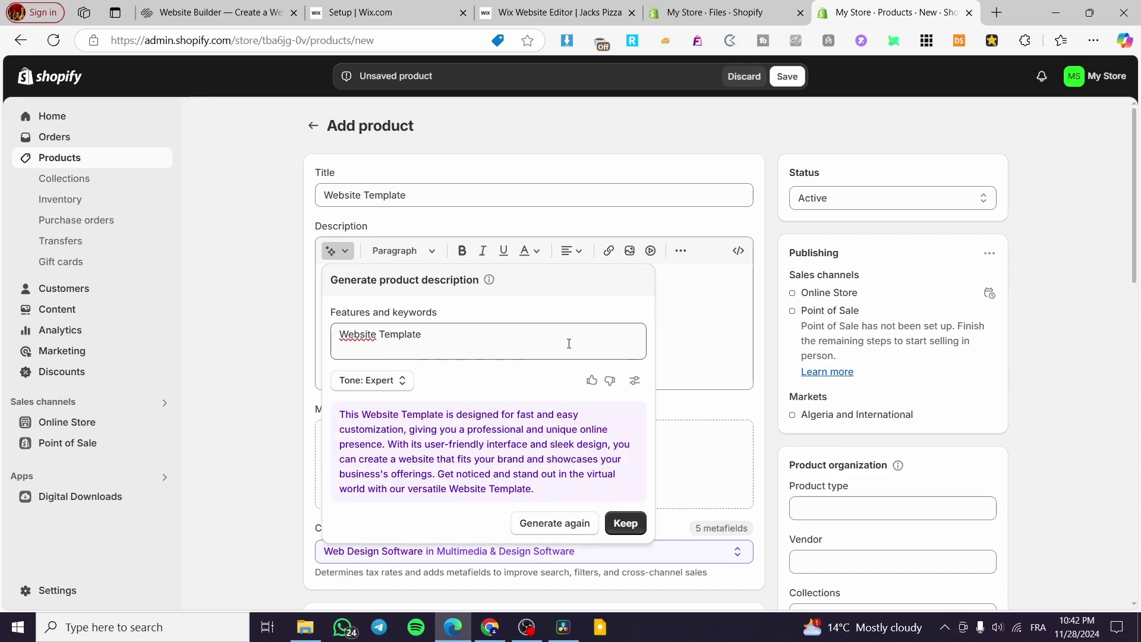
click(625, 523)
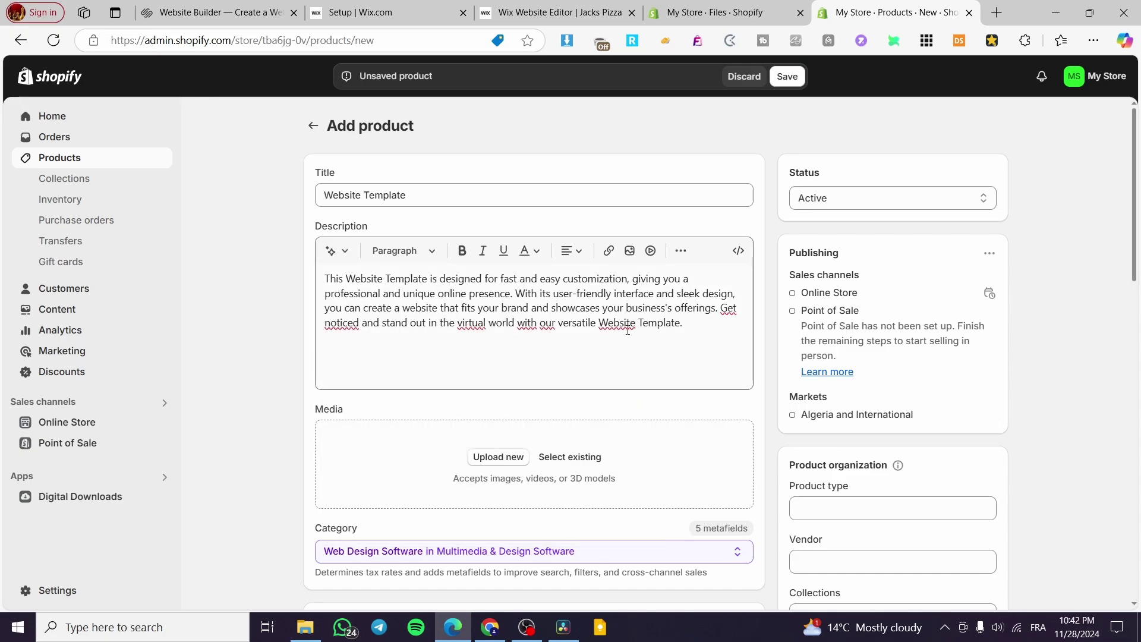
Append a bold 'Get your Free Ebook Here' line to the description and save the product
click(703, 328)
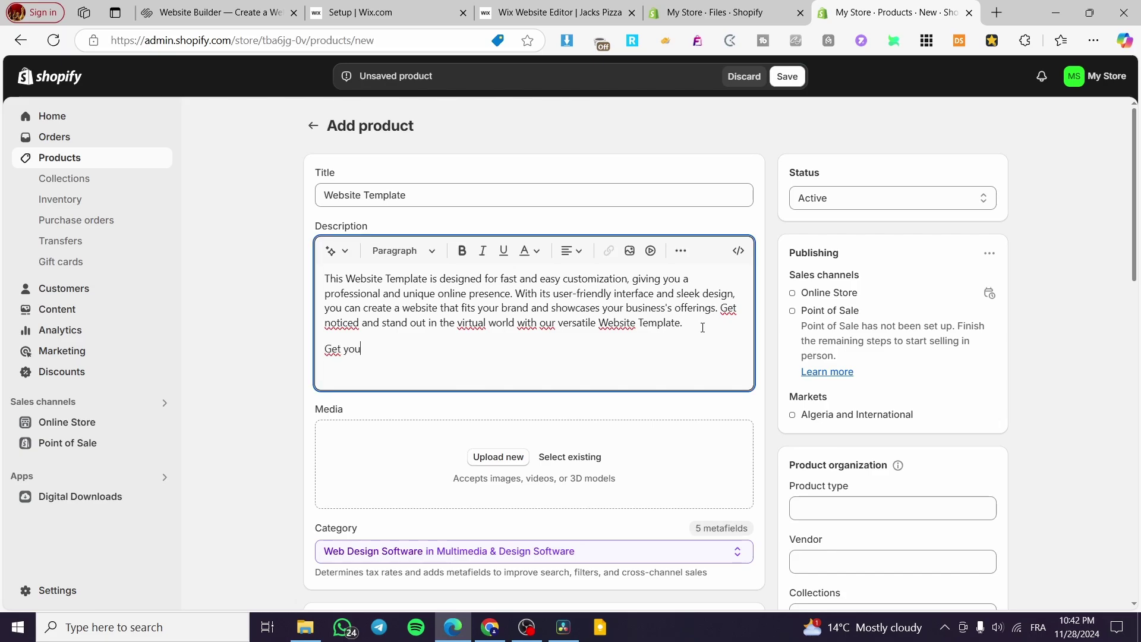
text(Get your Co)
key(ctrl+shift+Left)
key(ctrl+shift+Left)
key(ctrl+shift+Left)
key(ctrl+shift+Left)
key(ctrl+shift+Left)
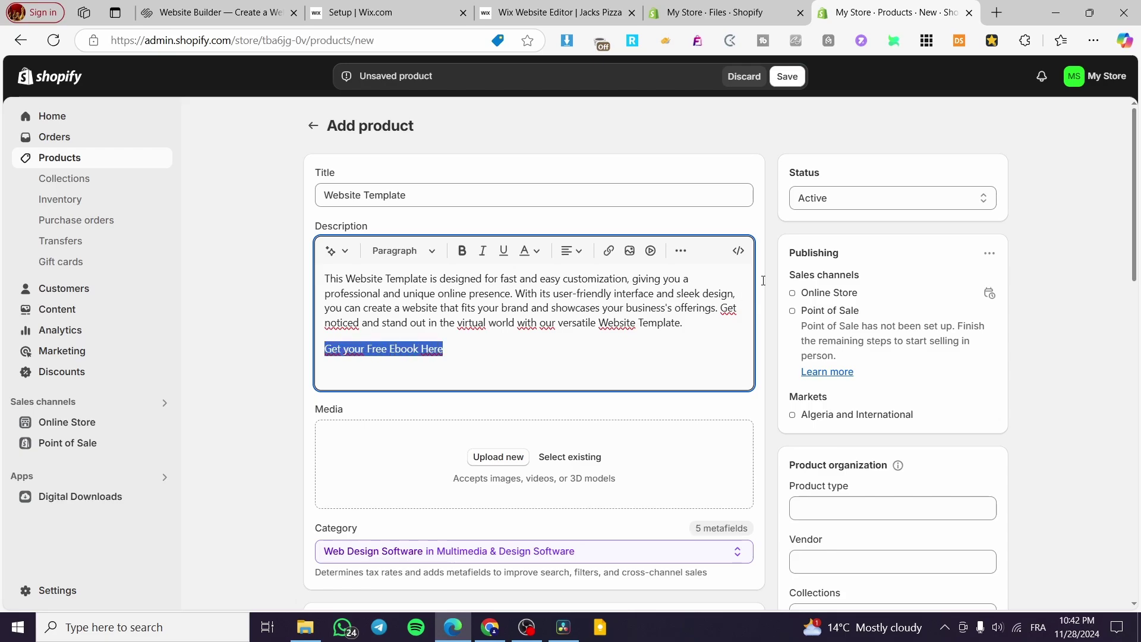
click(608, 250)
click(479, 301)
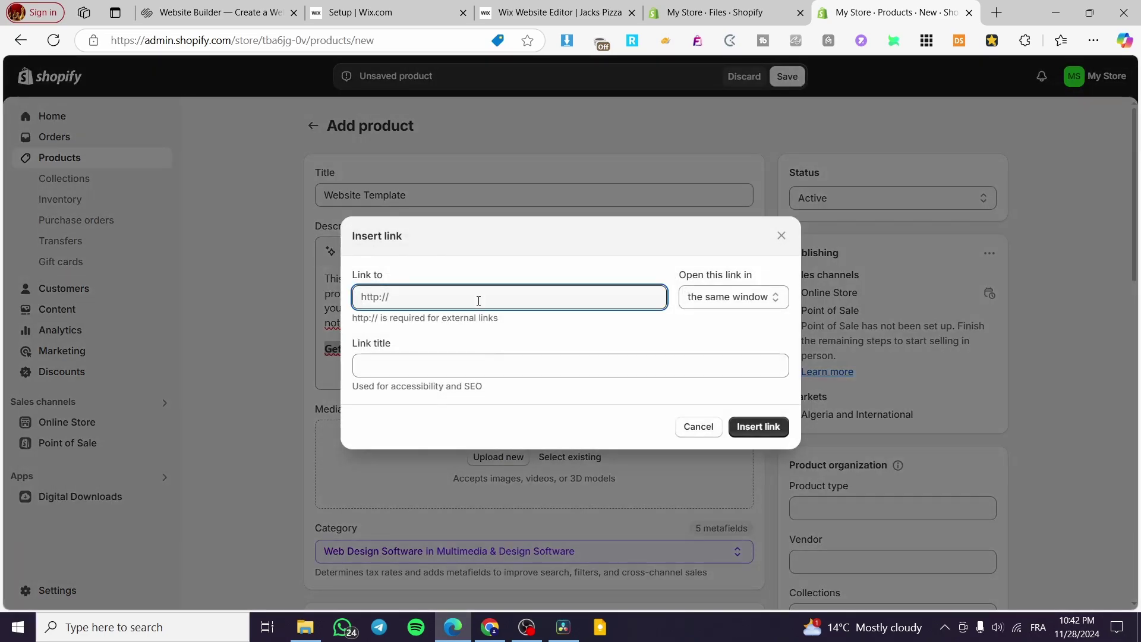
key(ctrl+v)
key(ctrl+a)
key(BackSpace)
click(699, 427)
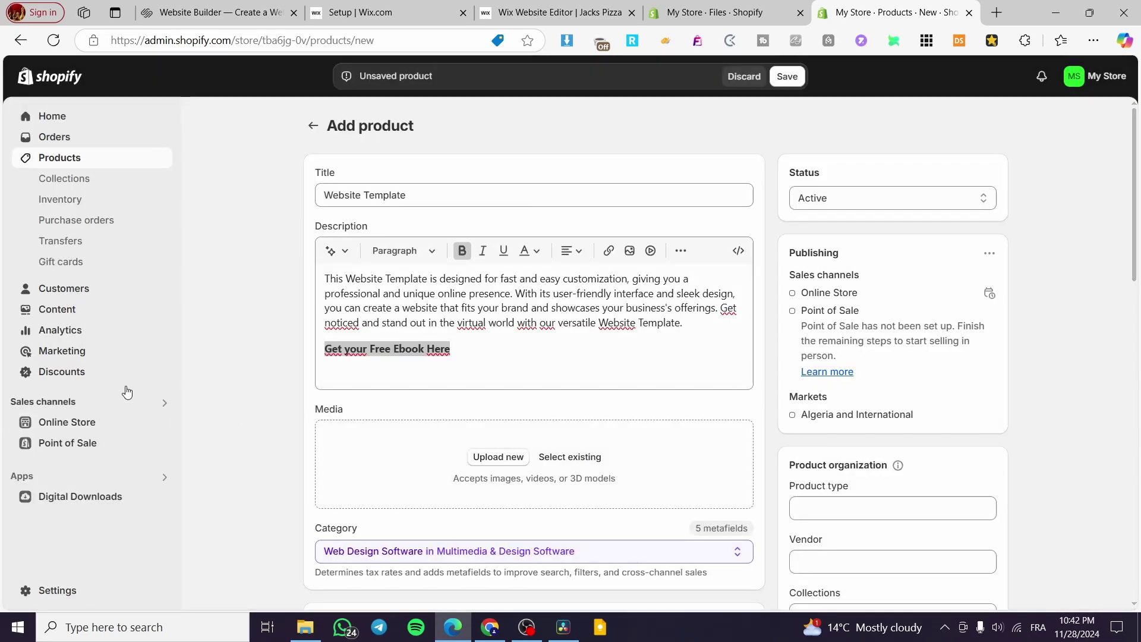
click(788, 80)
Upload the website mockup and 'Access your website here' images as product media
click(499, 458)
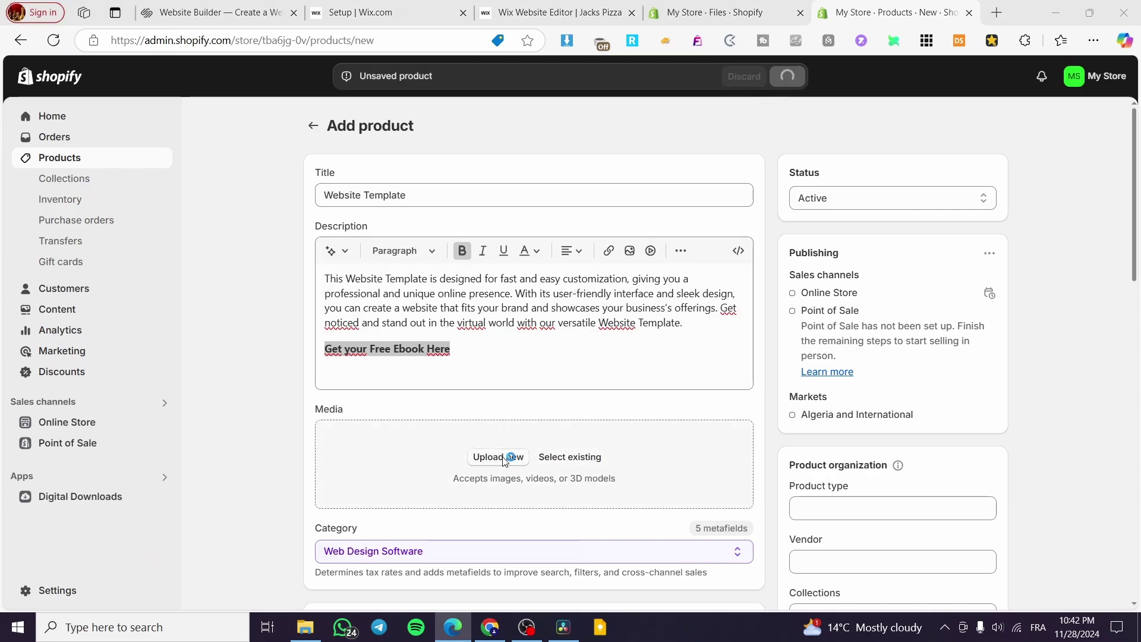
click(678, 324)
double_click(677, 324)
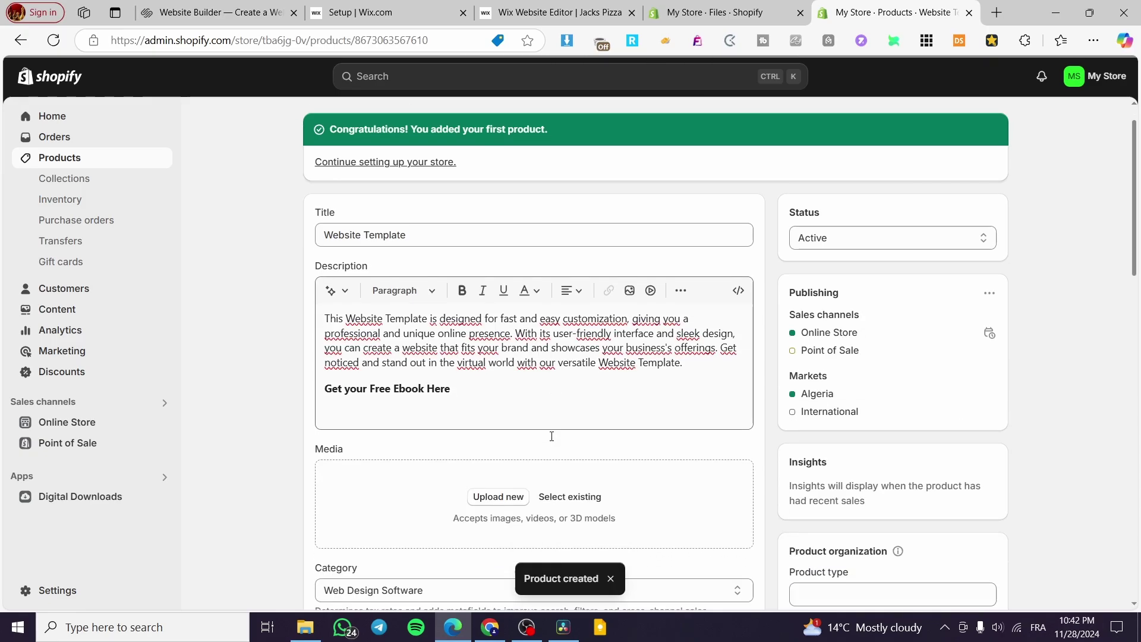
scroll(547, 433, down, 2)
click(505, 387)
double_click(648, 324)
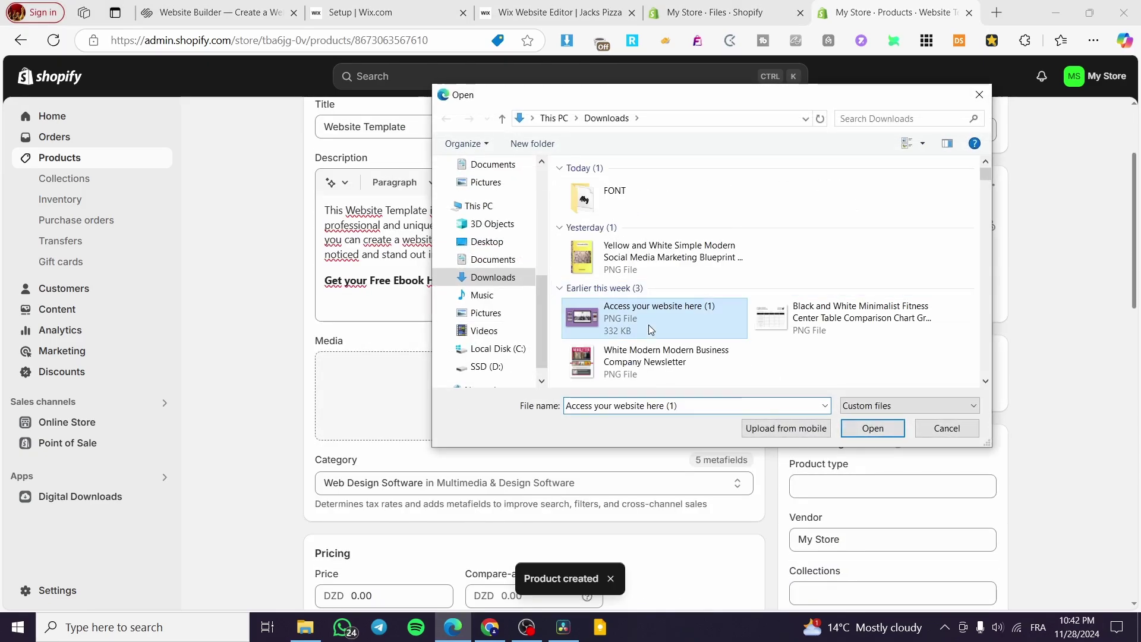
Set the price to 120, turn off quantity tracking and physical product, then save
scroll(383, 439, down, 3)
click(383, 418)
text(120)
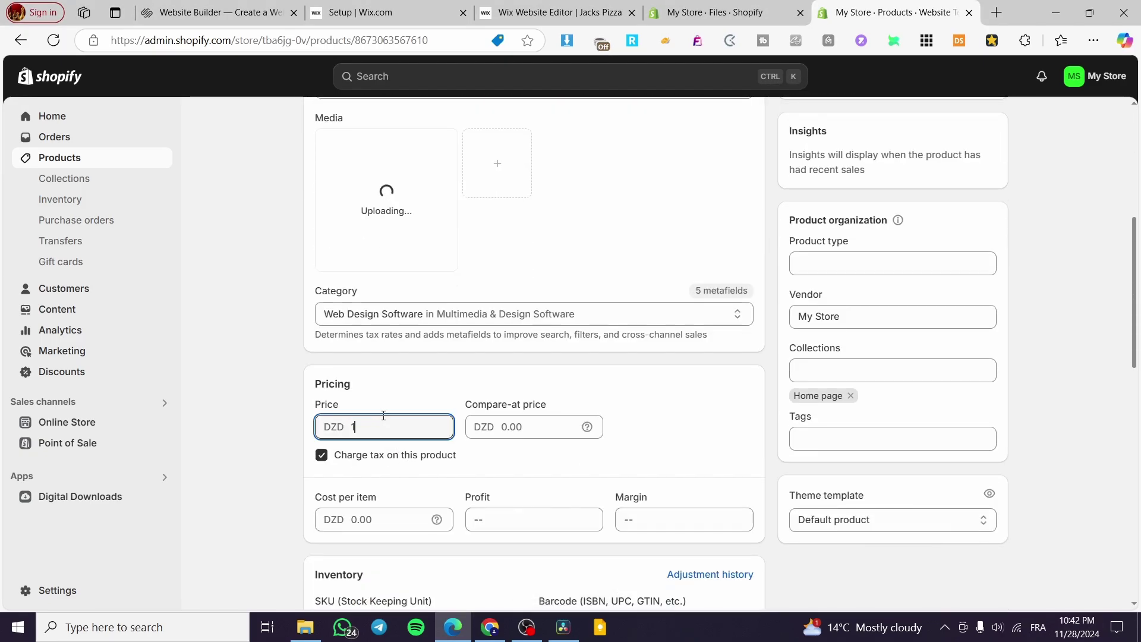
click(197, 481)
scroll(197, 479, down, 3)
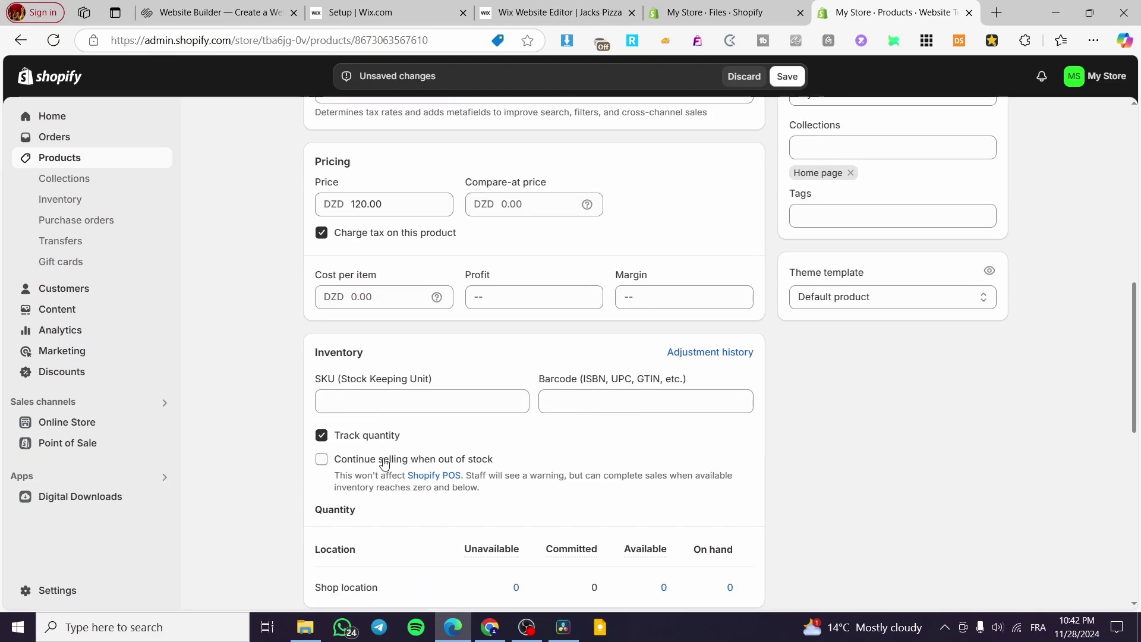
click(321, 435)
scroll(501, 474, down, 2)
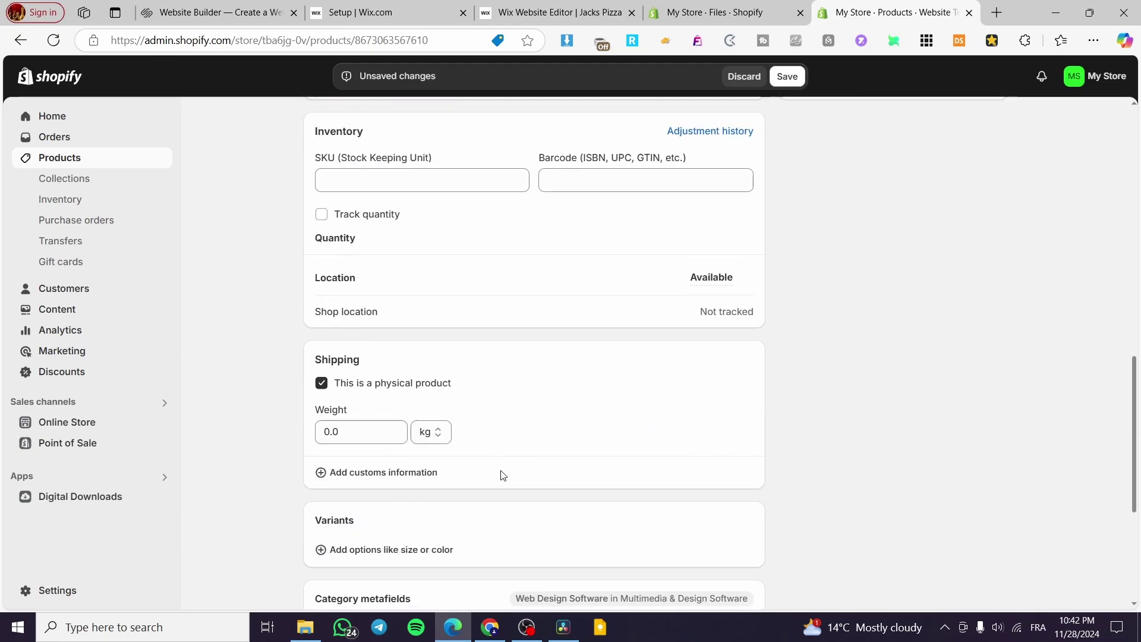
click(322, 382)
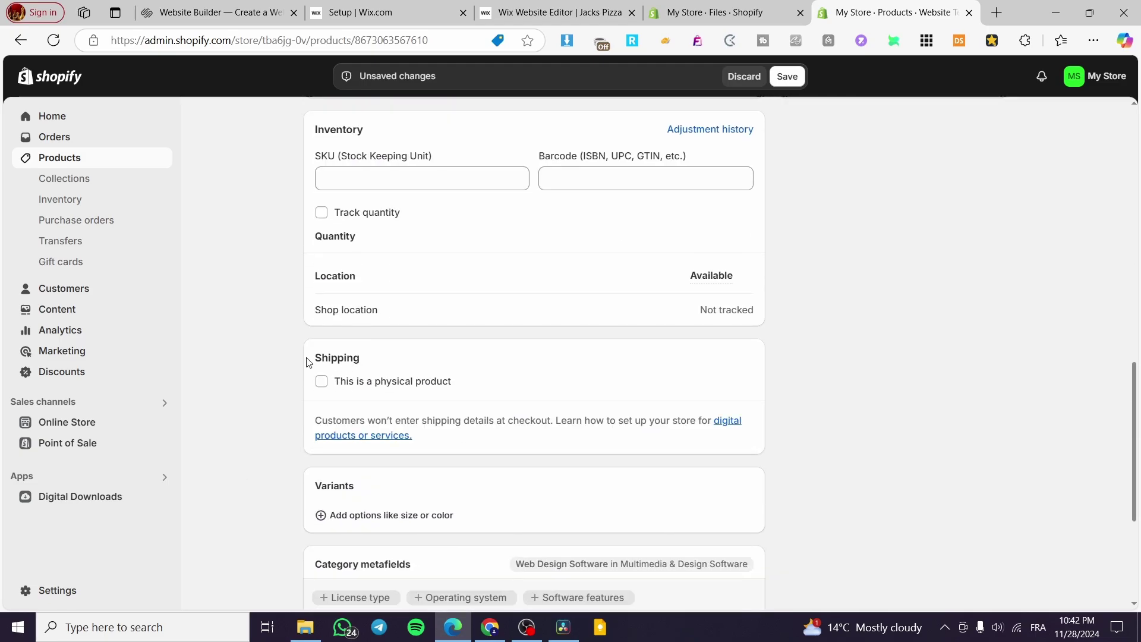
click(787, 76)
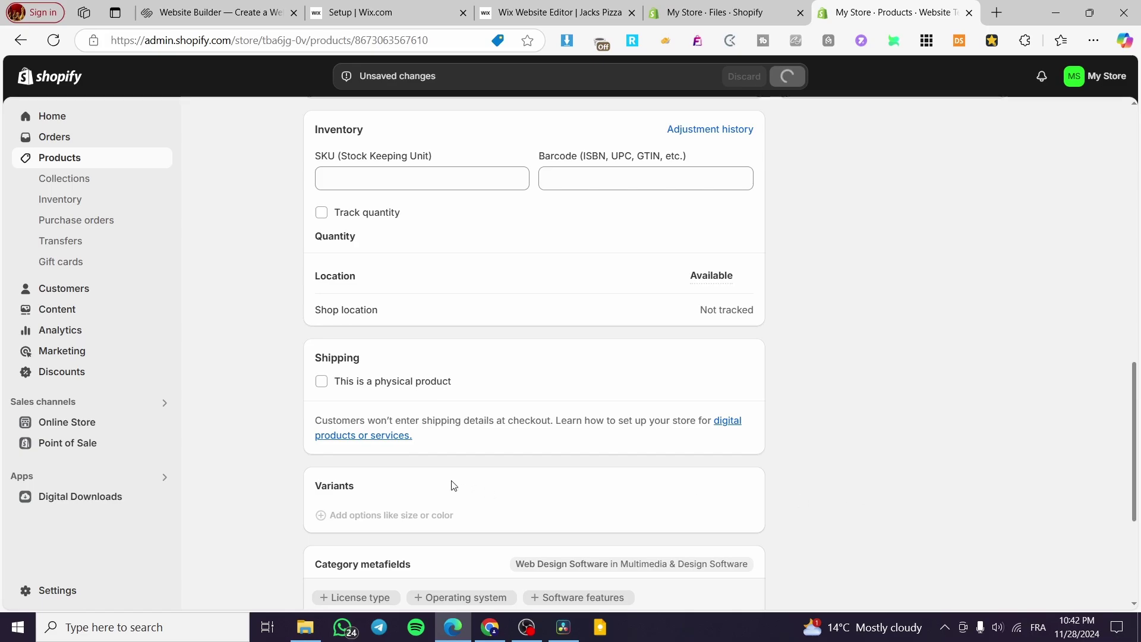
scroll(395, 339, up, 7)
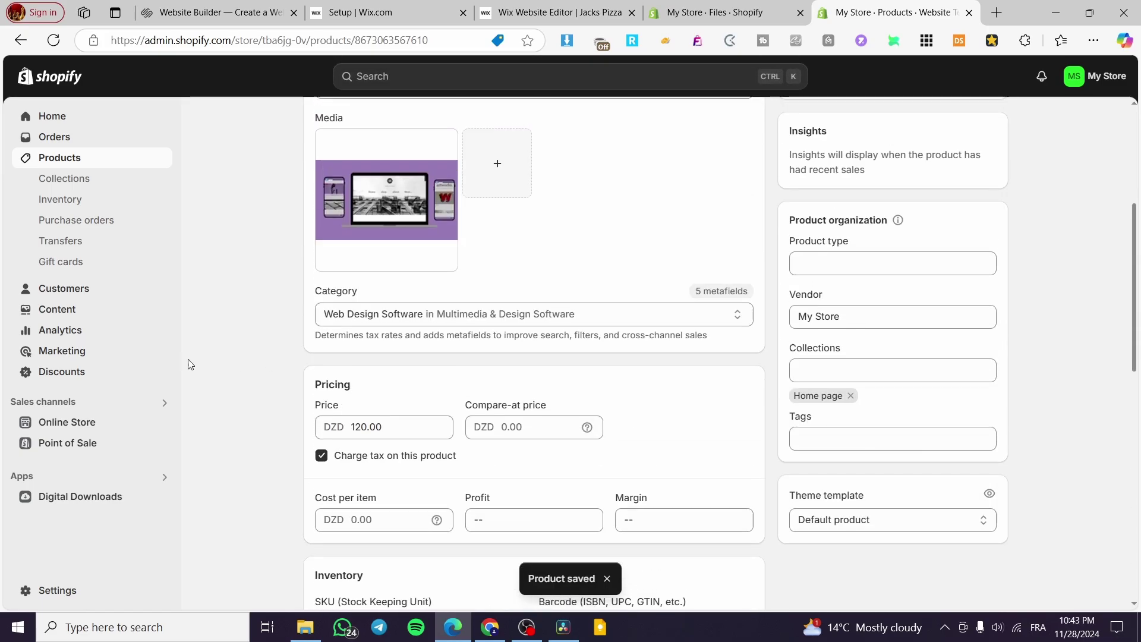
Review Content > Files, then reopen the Website Template product from the Products list
click(73, 308)
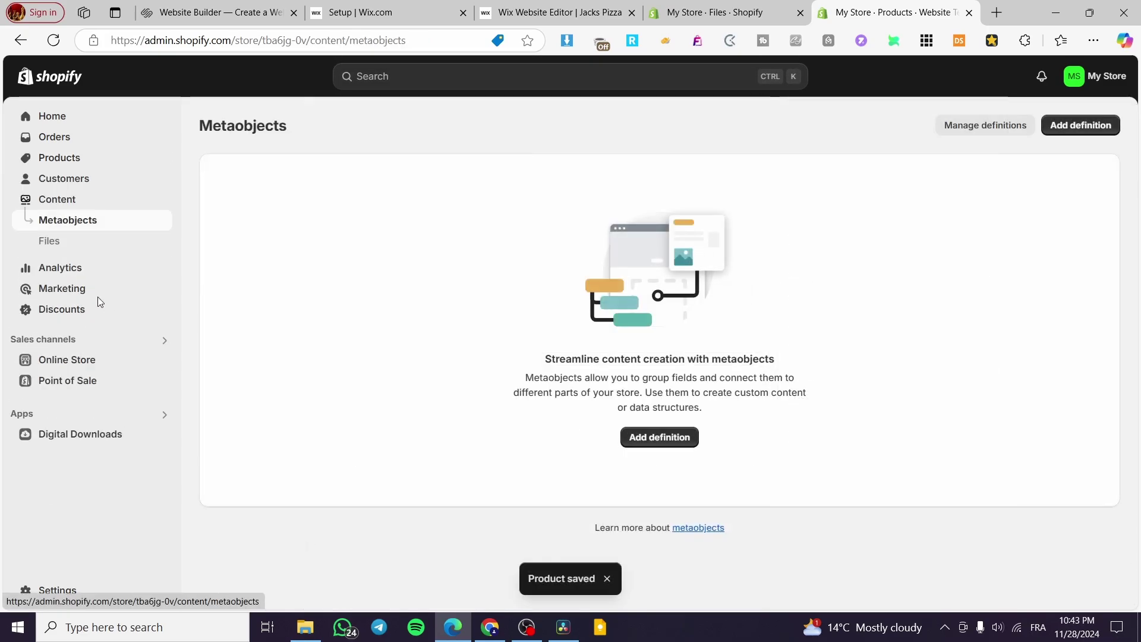
click(76, 242)
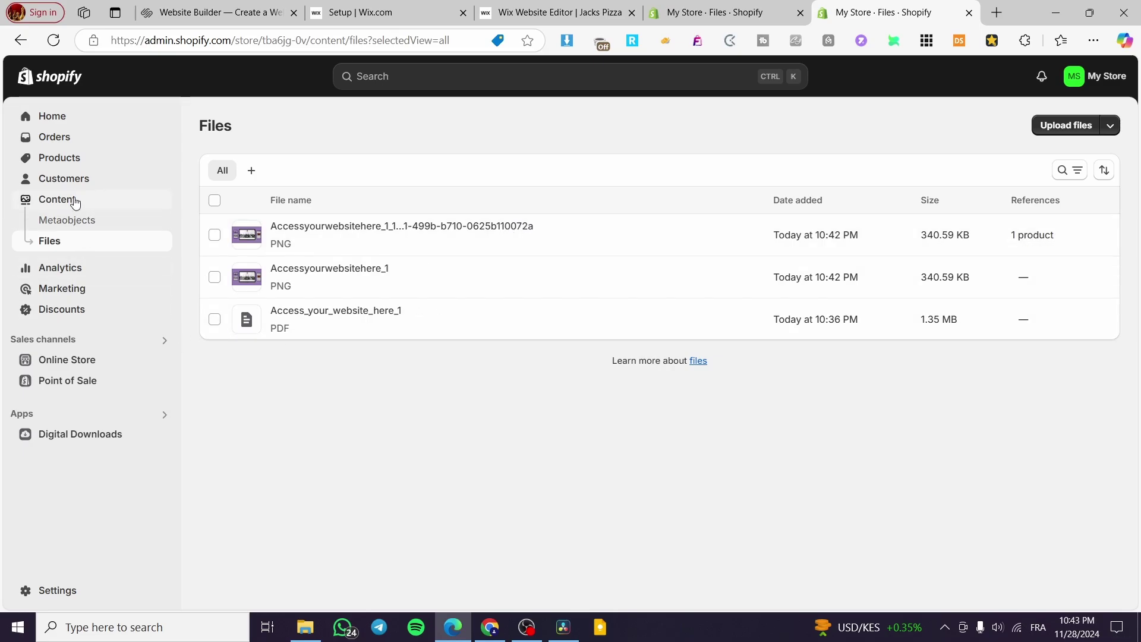
click(70, 159)
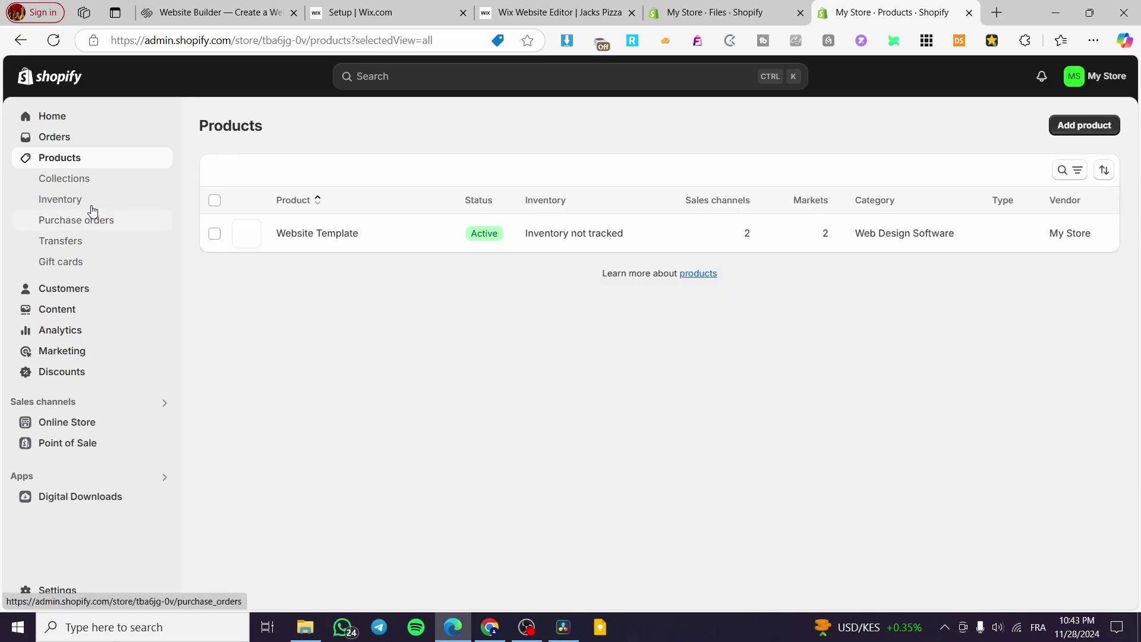
click(375, 233)
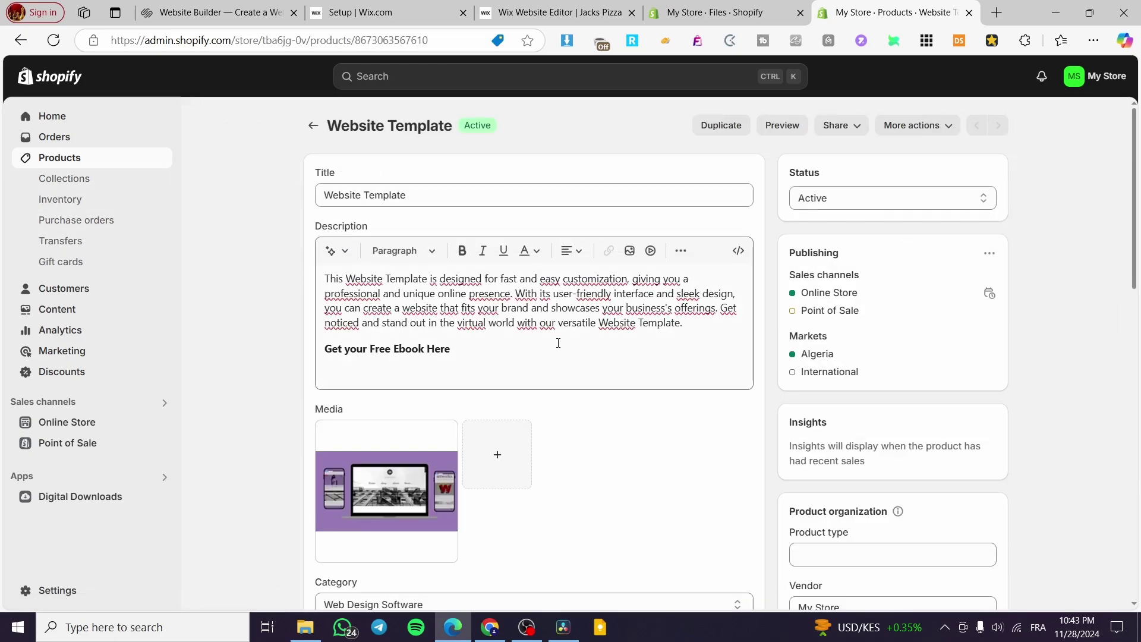
Link the 'Get your Free Ebook Here' line to the Access_your_website_here_1.pdf URL and save
triple_click(441, 348)
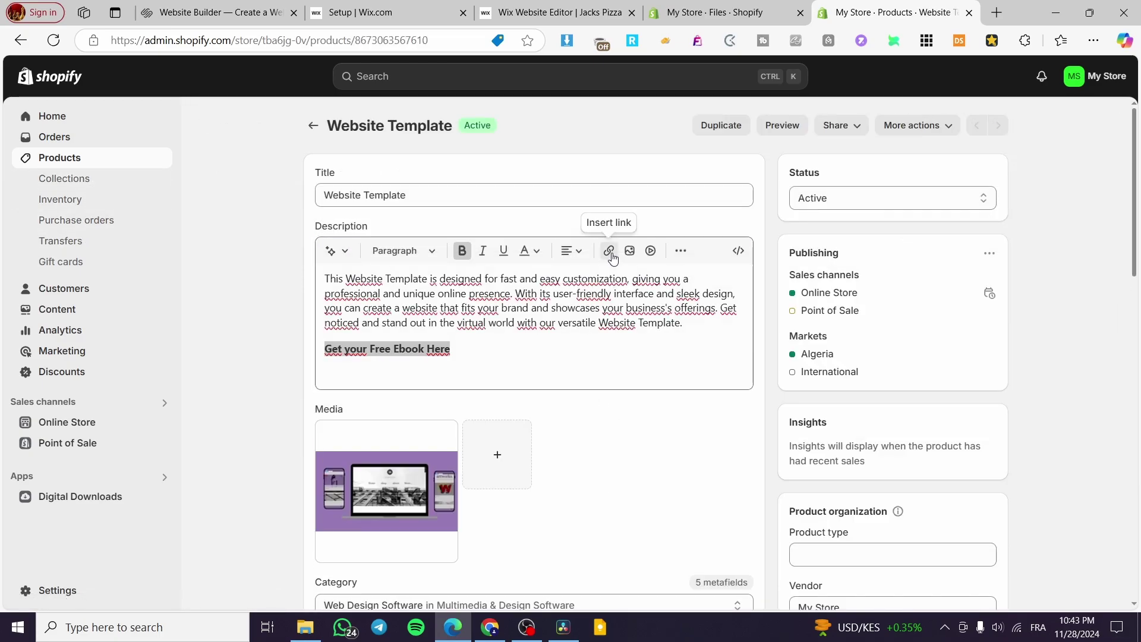
click(608, 250)
click(491, 295)
key(ctrl+v)
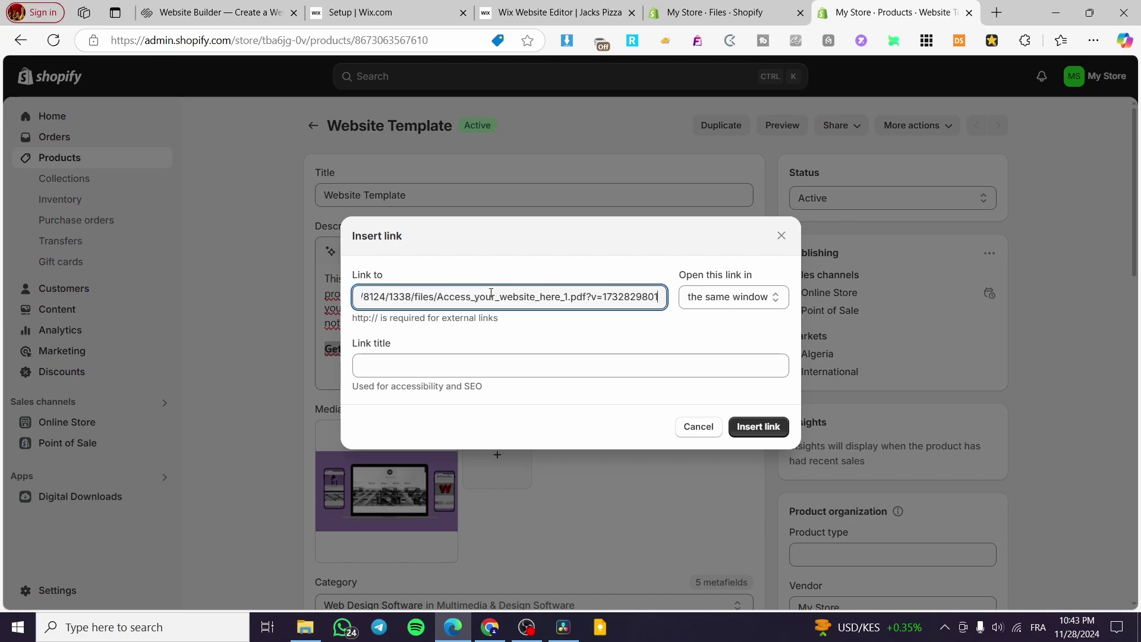
click(743, 427)
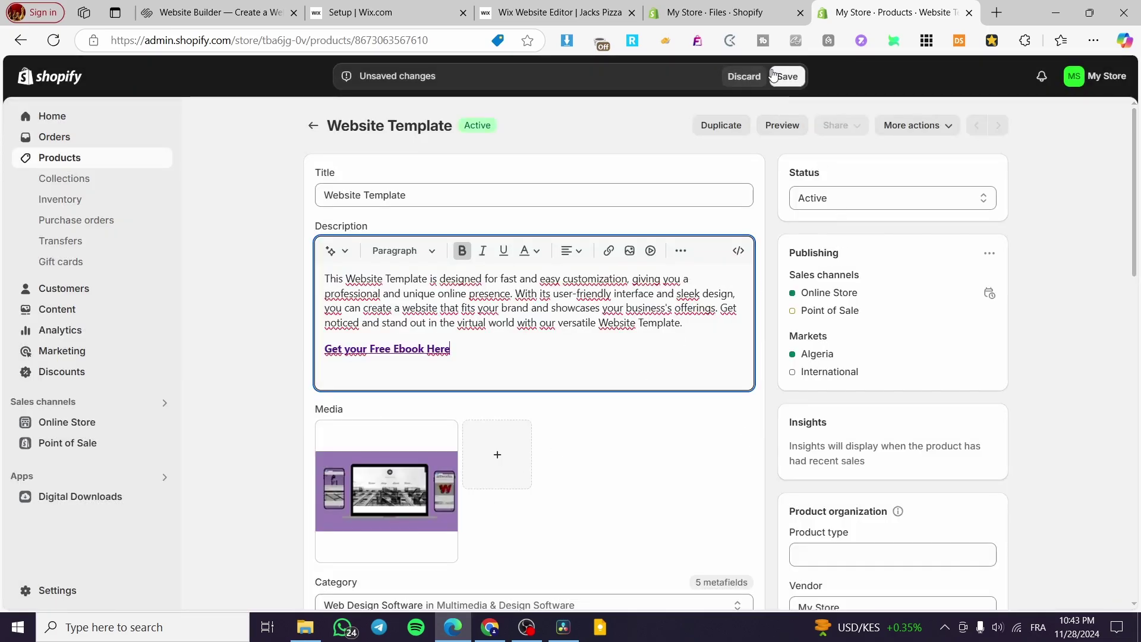
key(ctrl+s)
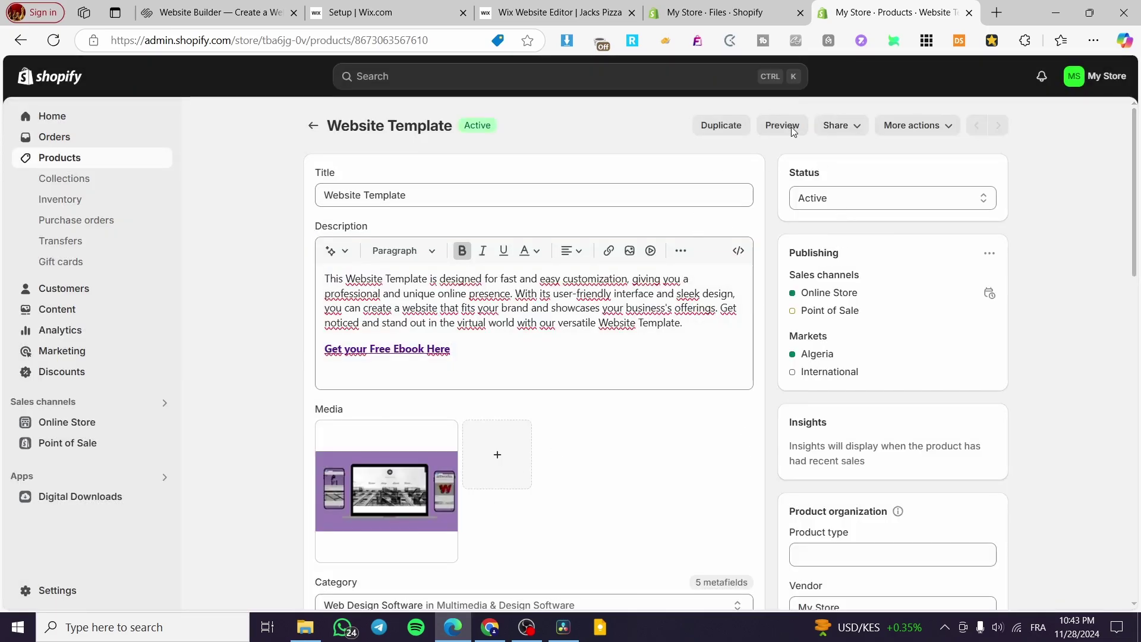
Preview the product, confirm the ebook link opens the PDF, then return to admin Home
click(784, 126)
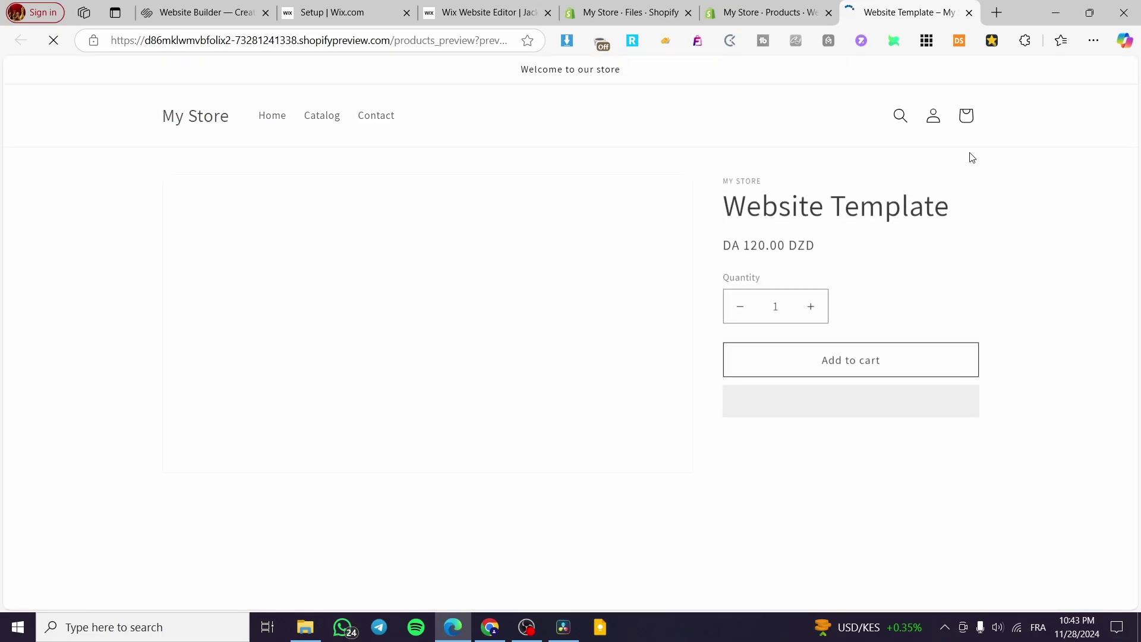
scroll(854, 336, down, 2)
scroll(879, 321, down, 2)
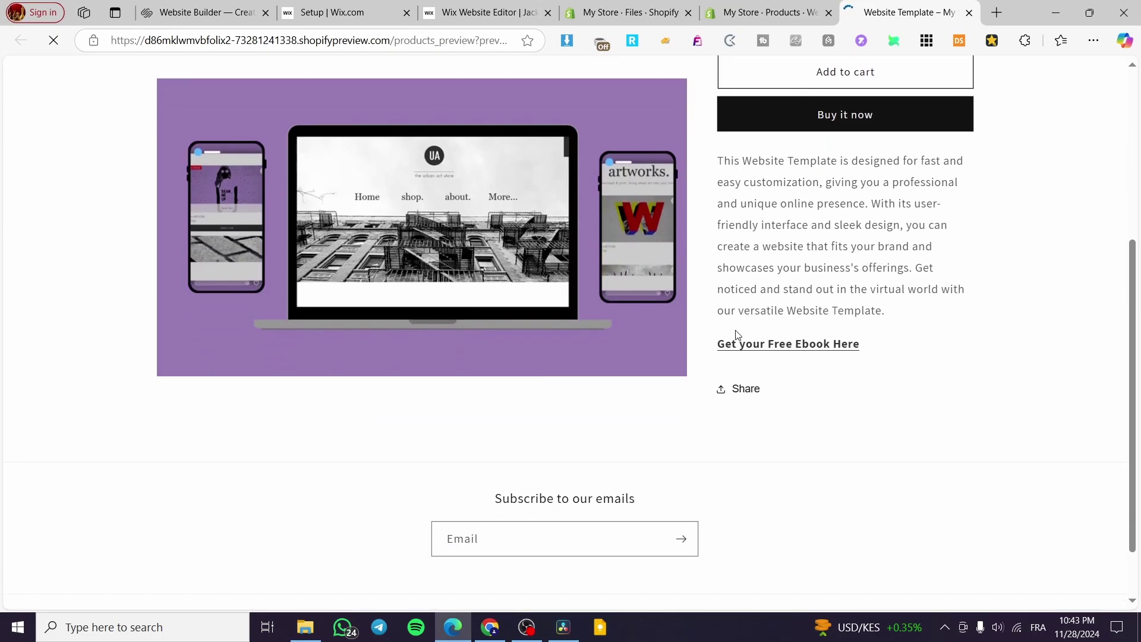
click(767, 351)
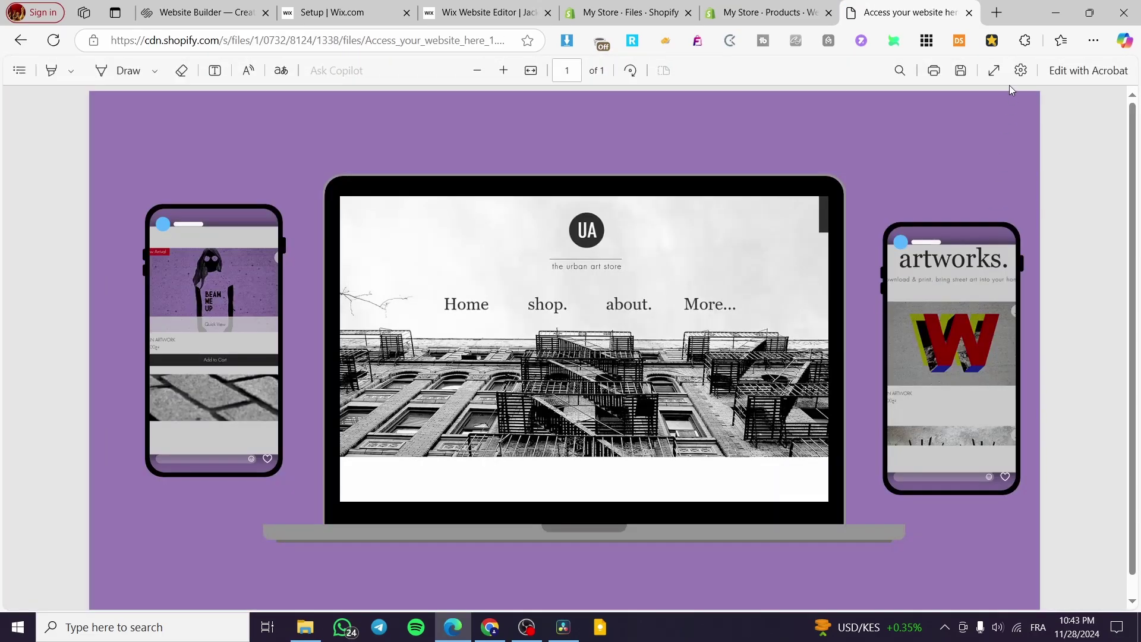
click(969, 14)
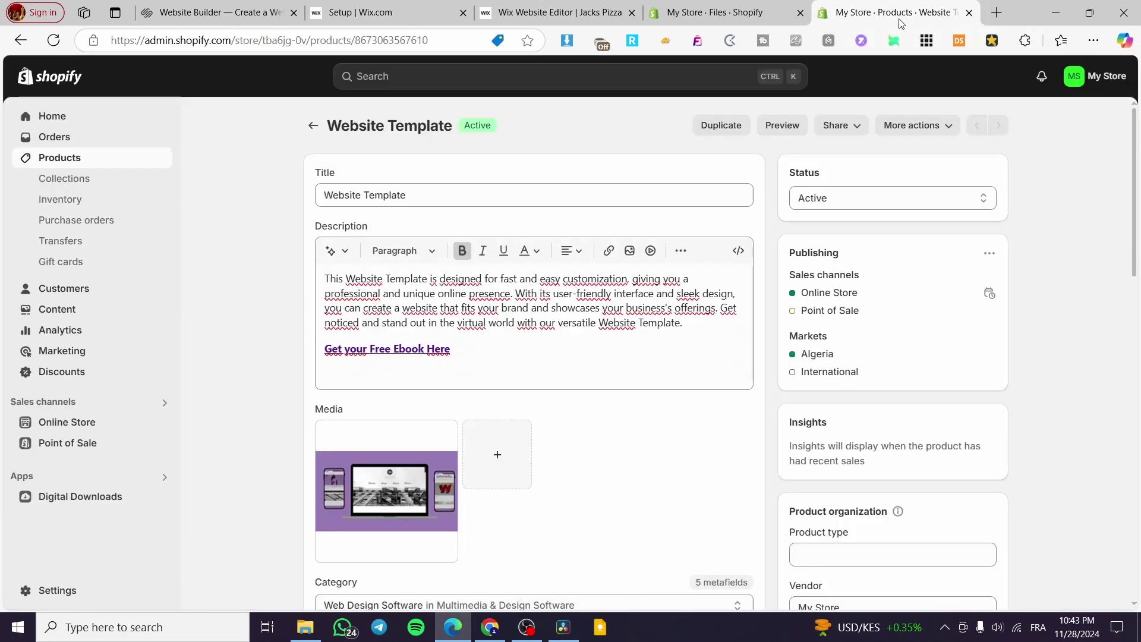
click(969, 13)
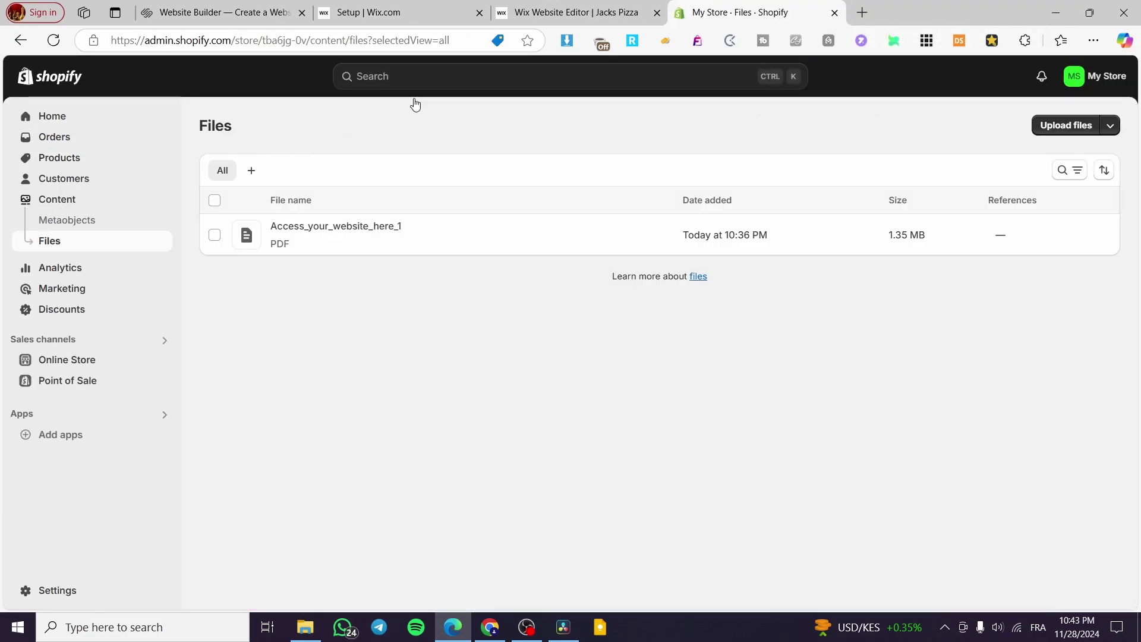
click(58, 117)
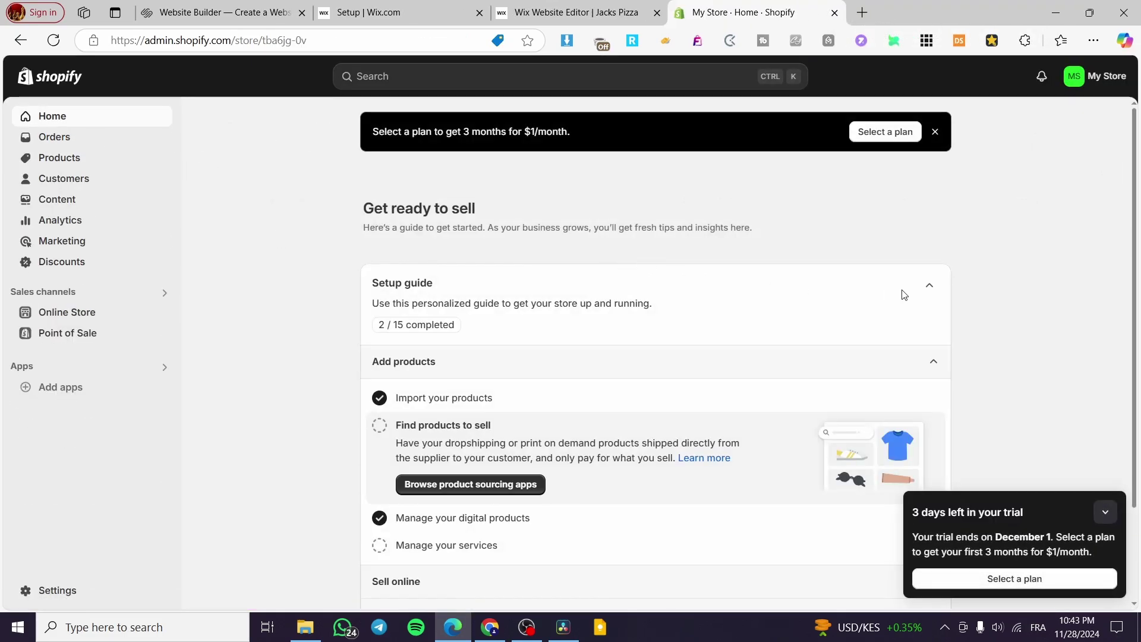
click(1104, 511)
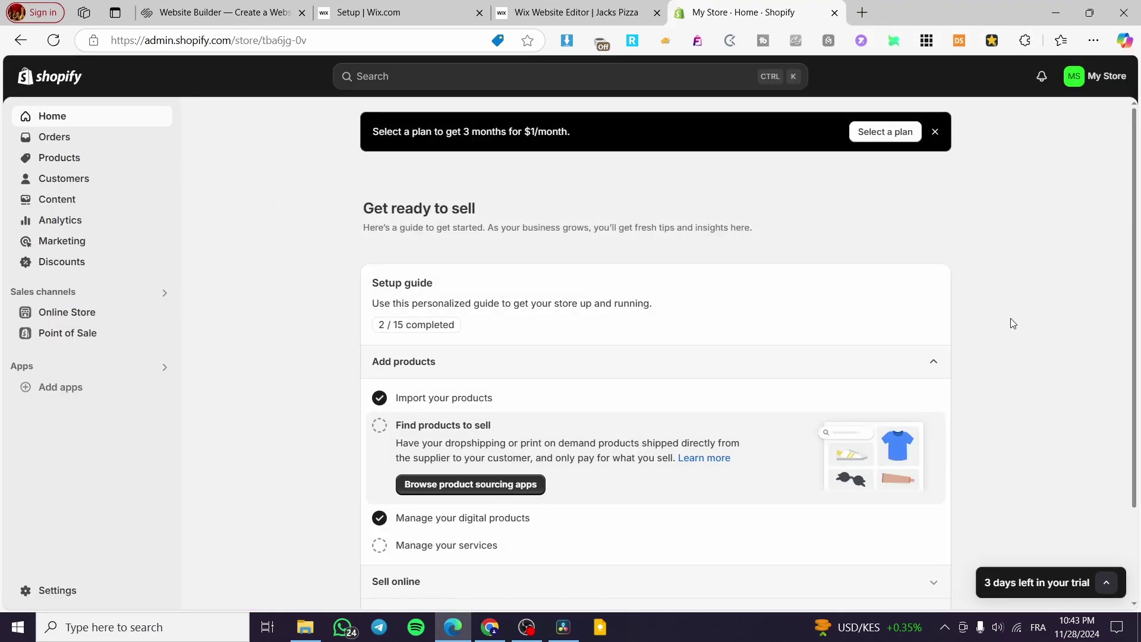